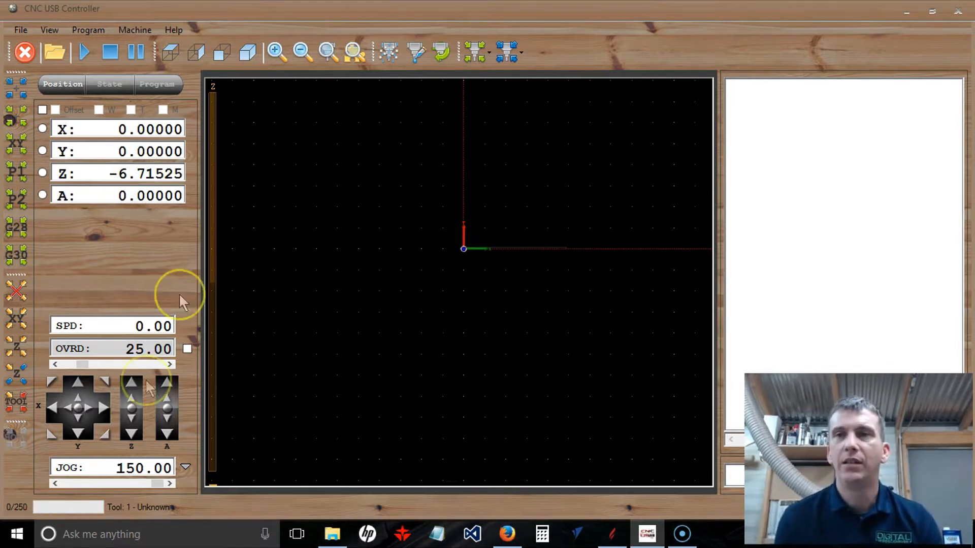
Switch to the controller manual in Firefox and read section 2.2.5 on completing driver installation for Windows 8 and 8.1.
left_click(906, 11)
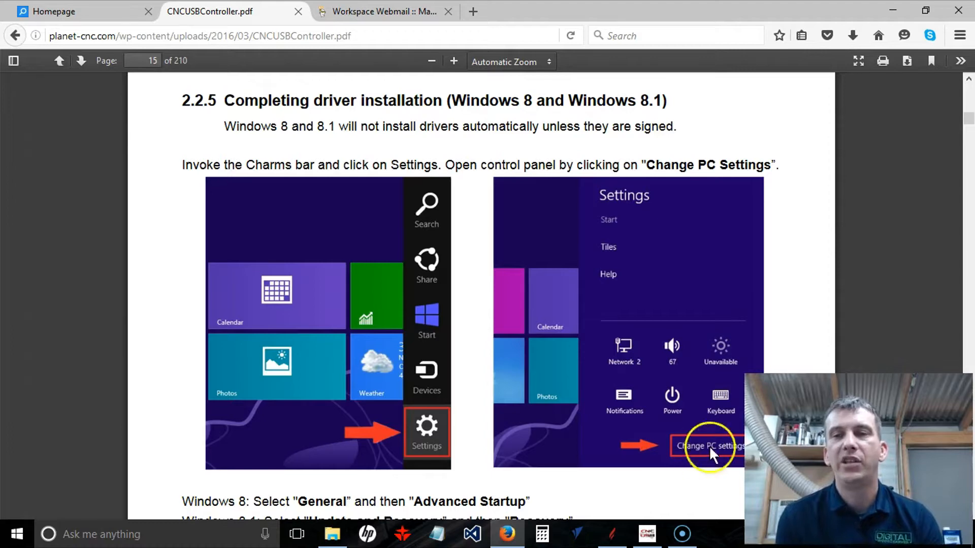
left_click(970, 332)
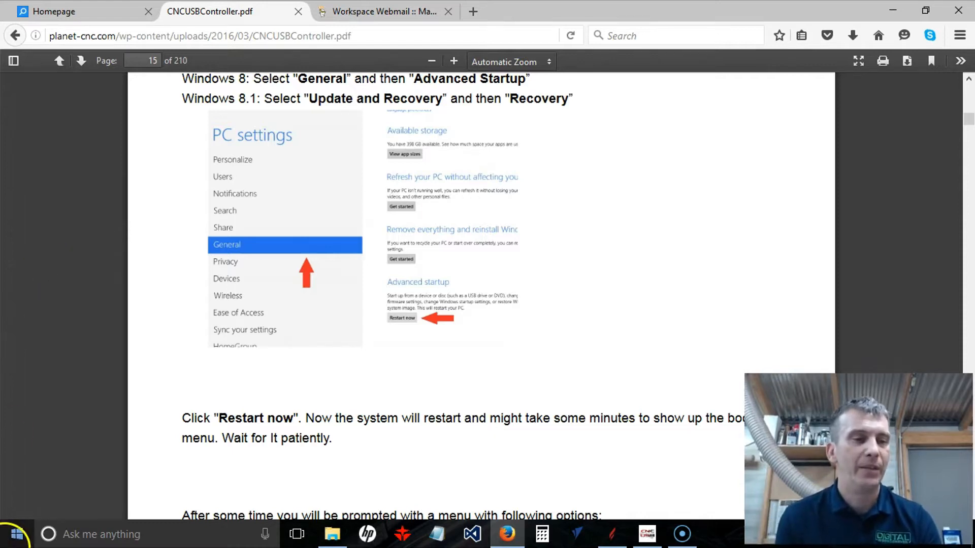
View the Advanced startup restart option in the Recovery page of the Windows Update & security settings, and close Settings.
left_click(18, 542)
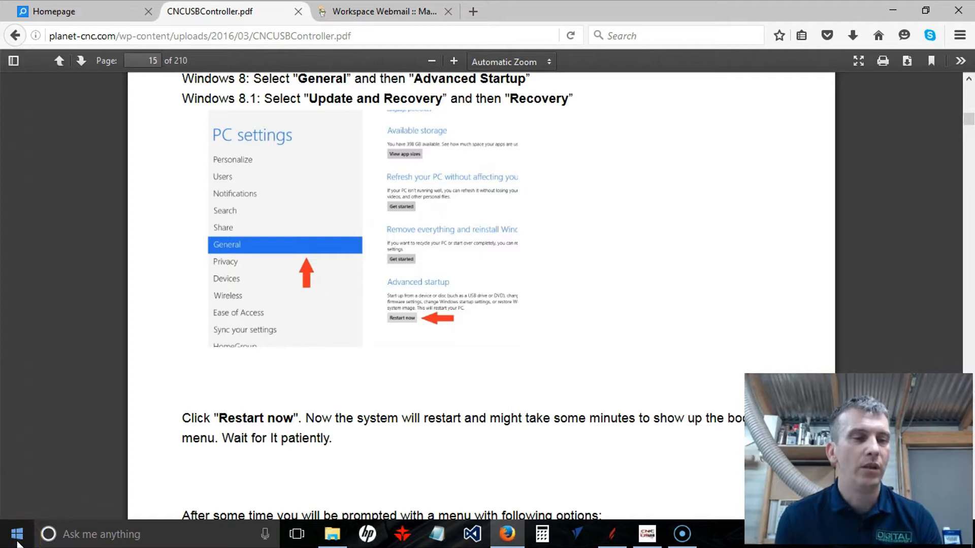
left_click(18, 542)
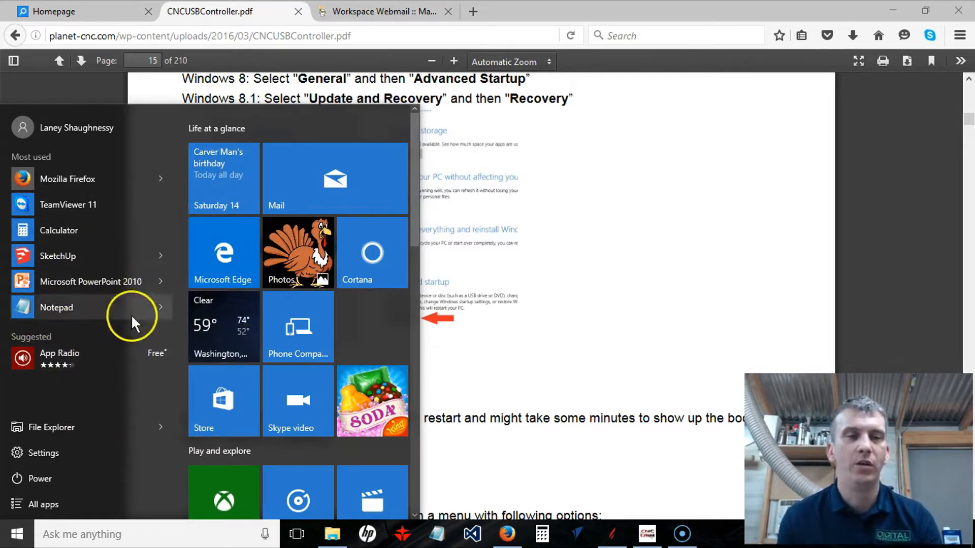
left_click(38, 449)
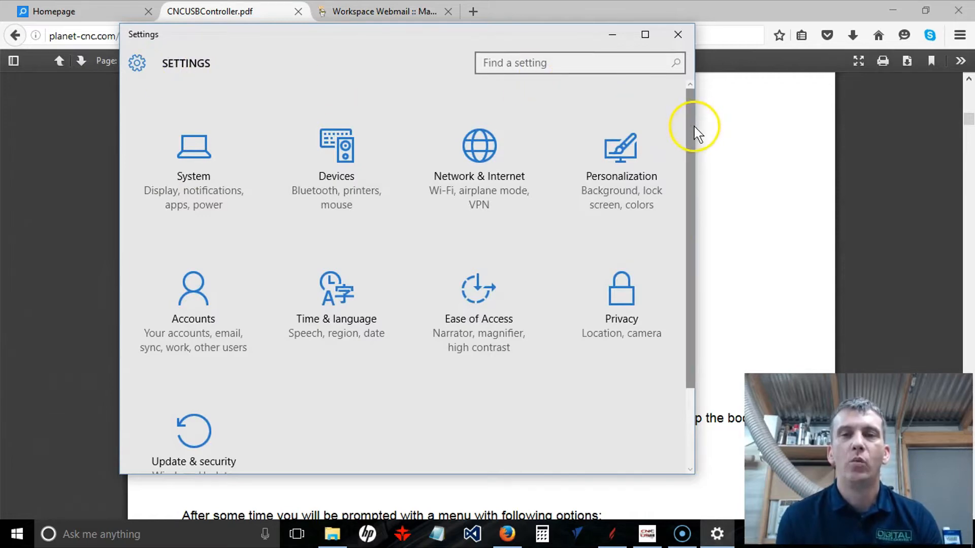
left_click_drag(691, 134, 692, 235)
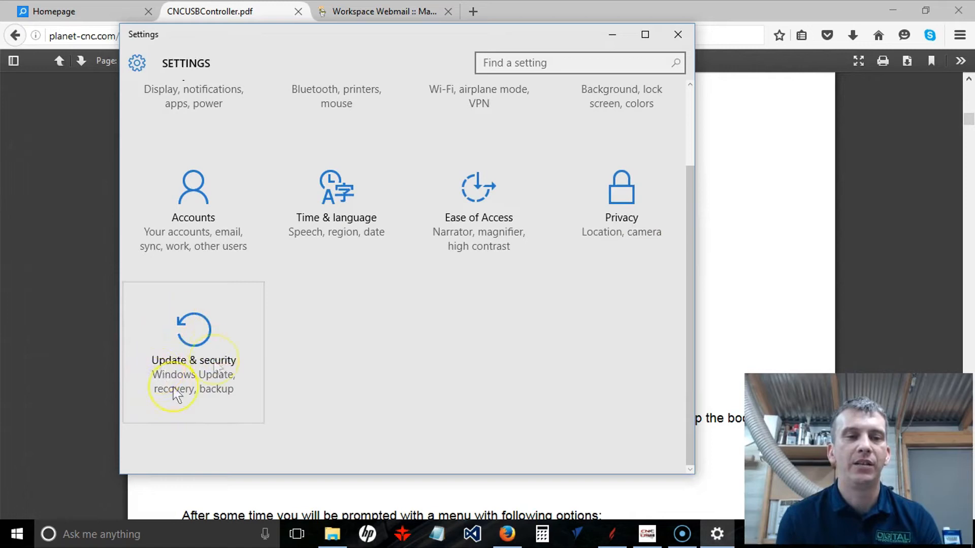
left_click(174, 348)
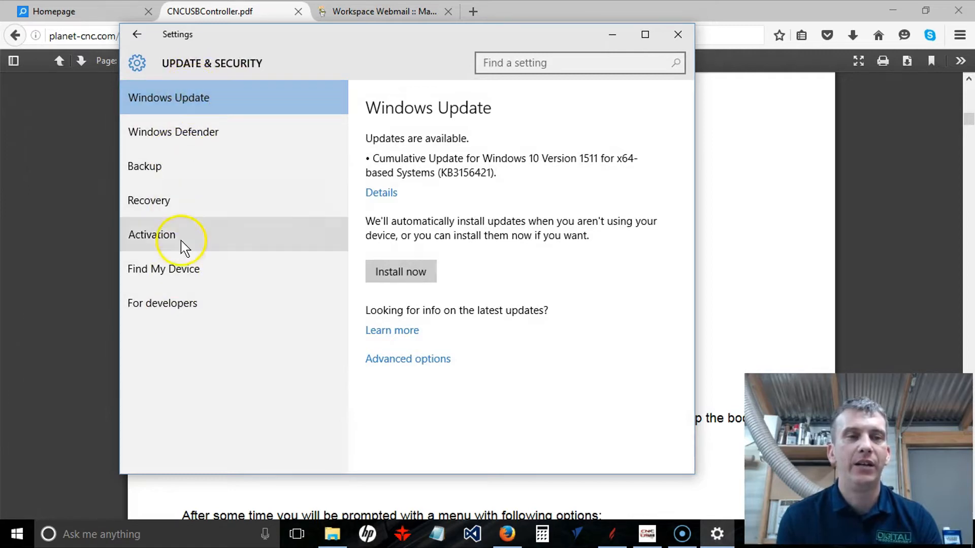
left_click(159, 209)
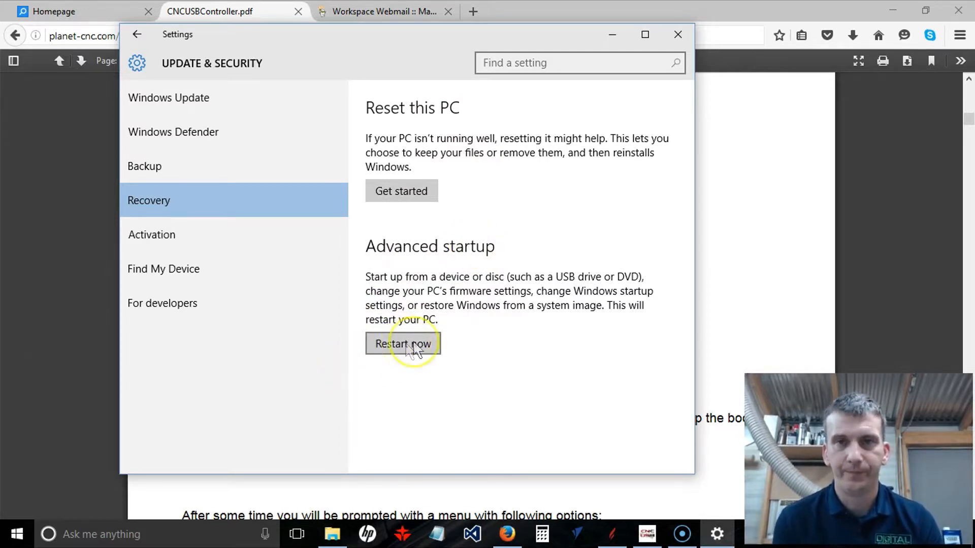
left_click(675, 32)
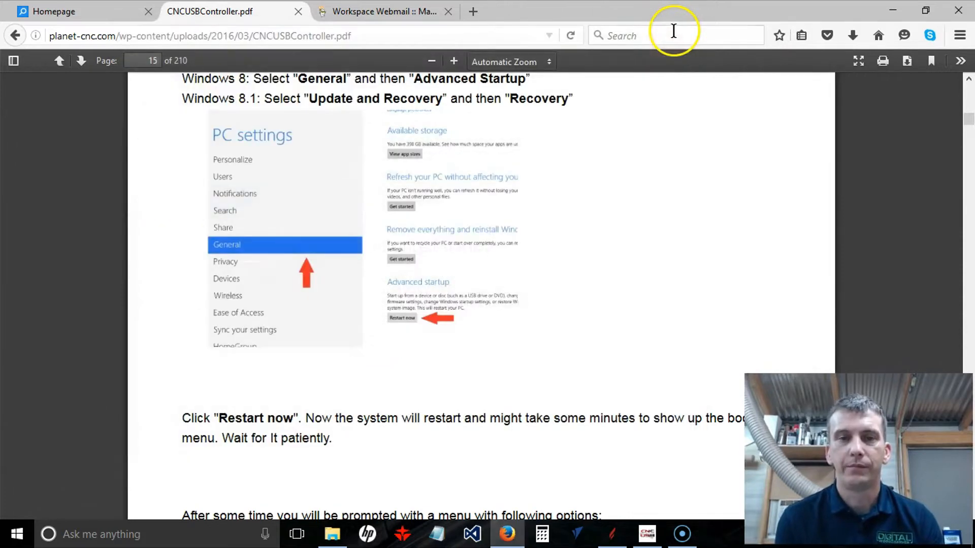
Read the manual's steps on pages 16 and 17, from Troubleshoot and Advanced Options to disabling driver signature enforcement.
left_click(966, 361)
left_click(967, 361)
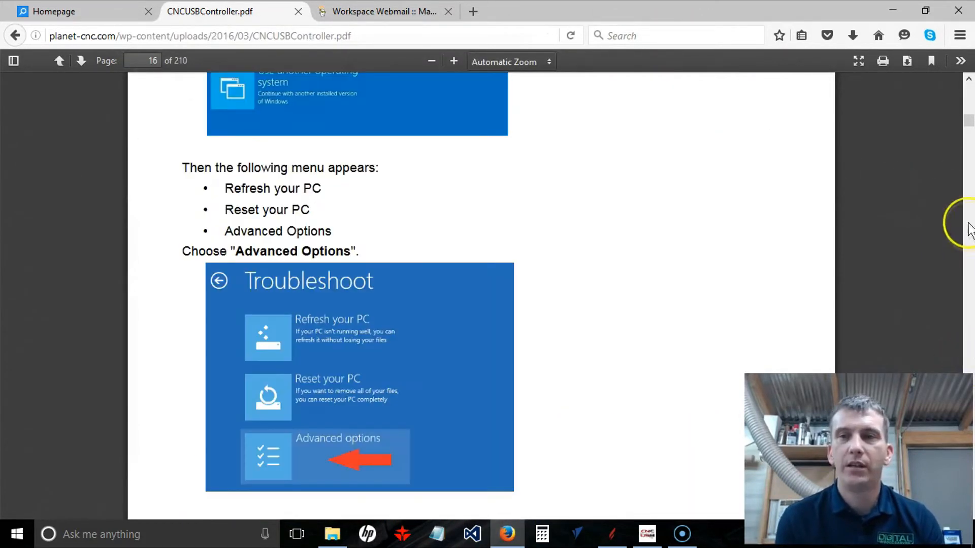
left_click(968, 81)
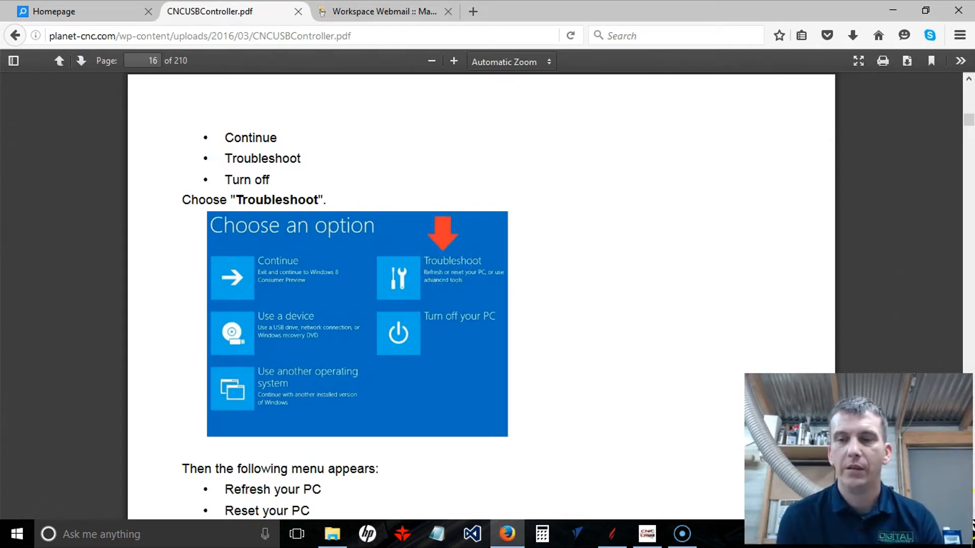
scroll(971, 522, "down", 8)
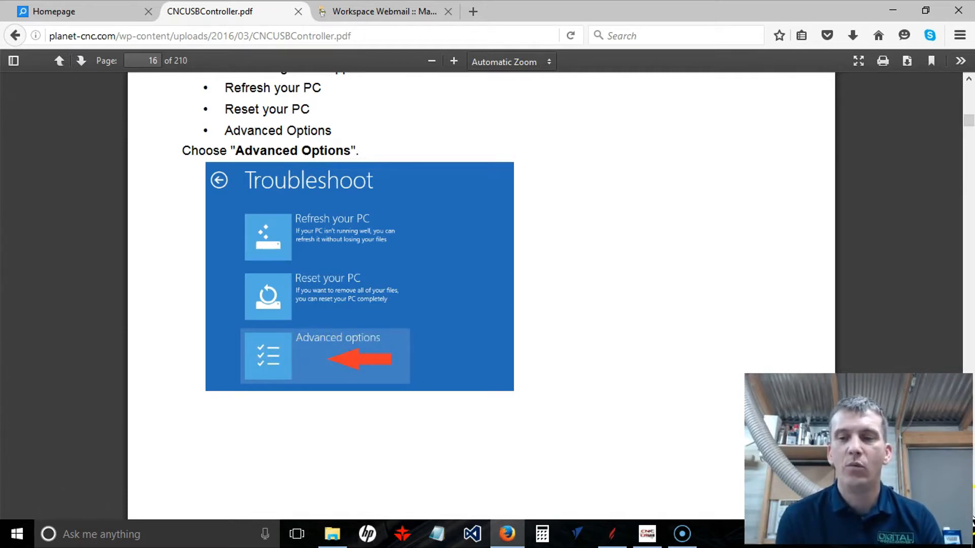
scroll(972, 517, "down", 10)
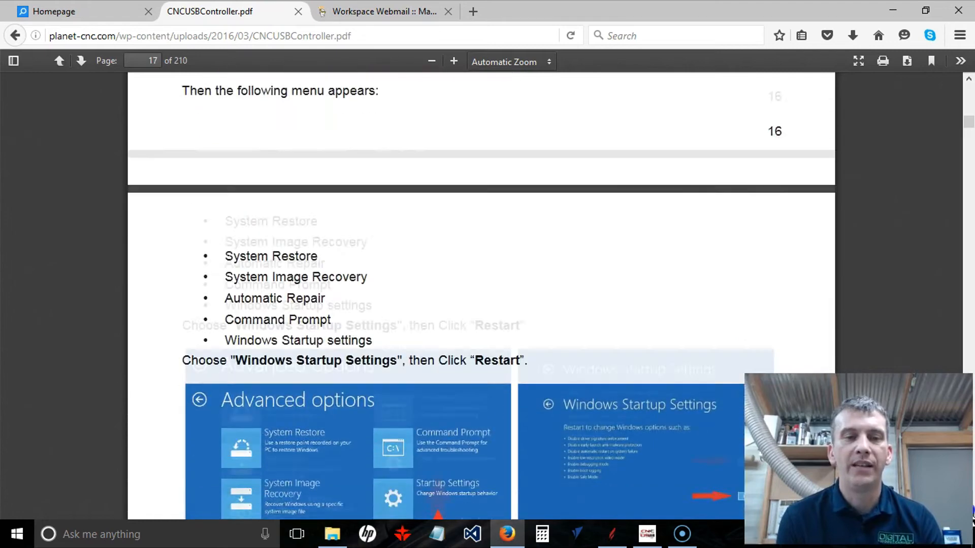
scroll(973, 518, "down", 5)
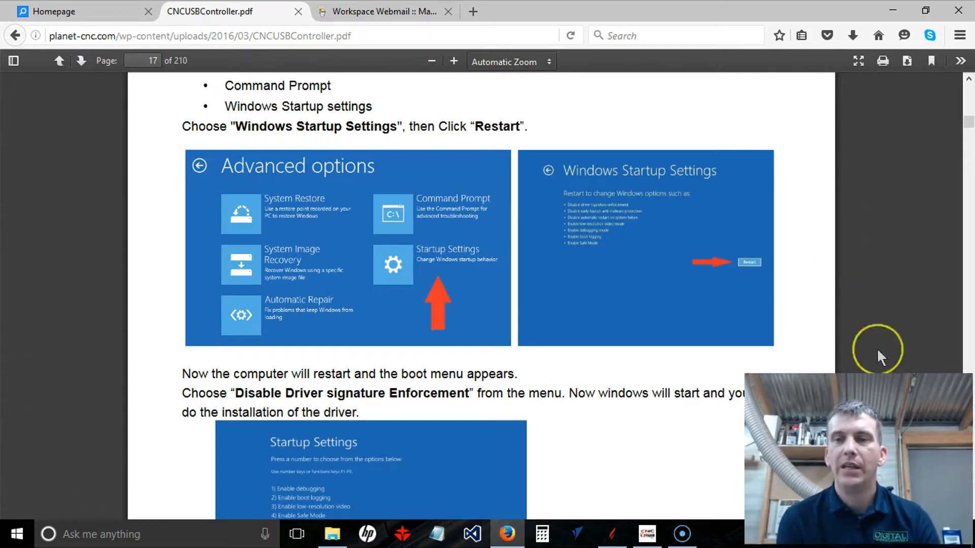
scroll(482, 295, "down", 5)
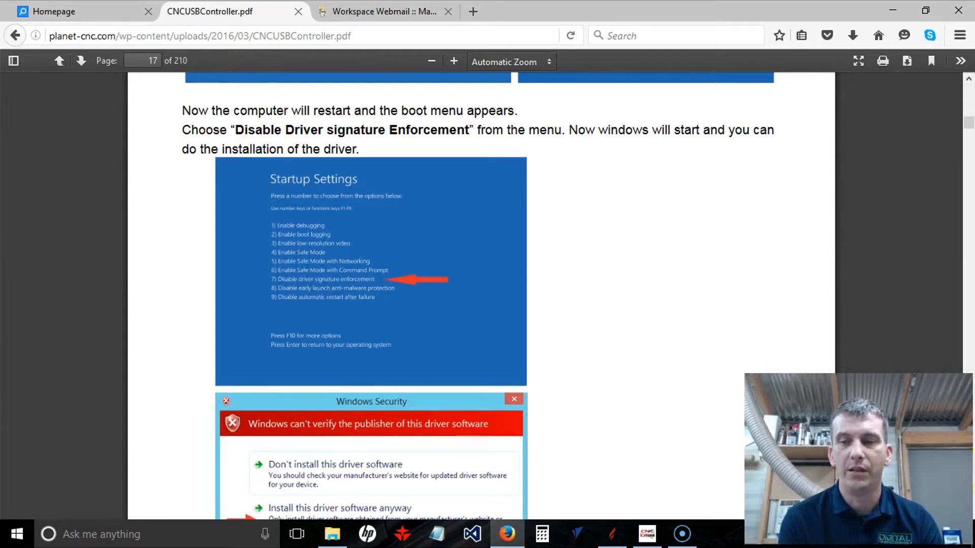
scroll(972, 522, "down", 1)
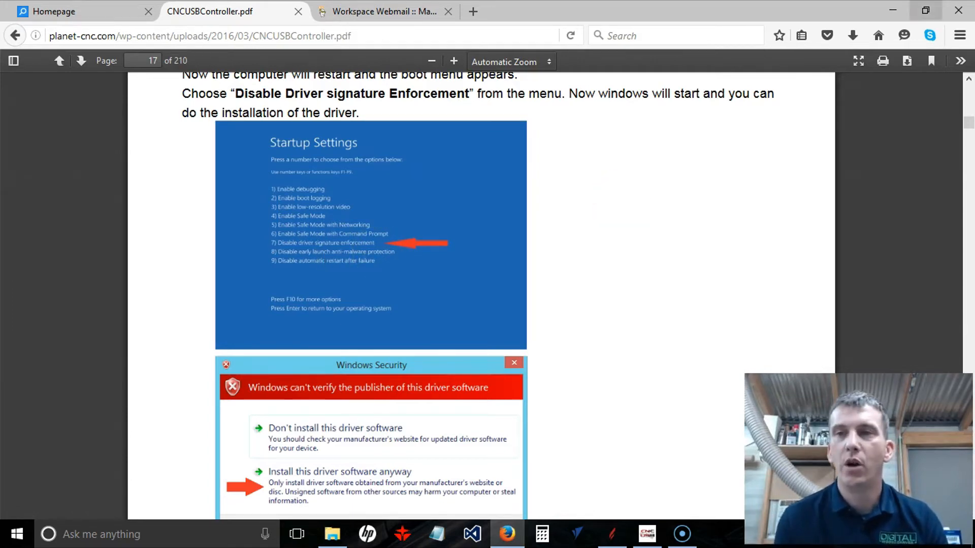
Put the browser away and open the contents of the DVD RW Drive (E:) disc in File Explorer.
left_click(893, 9)
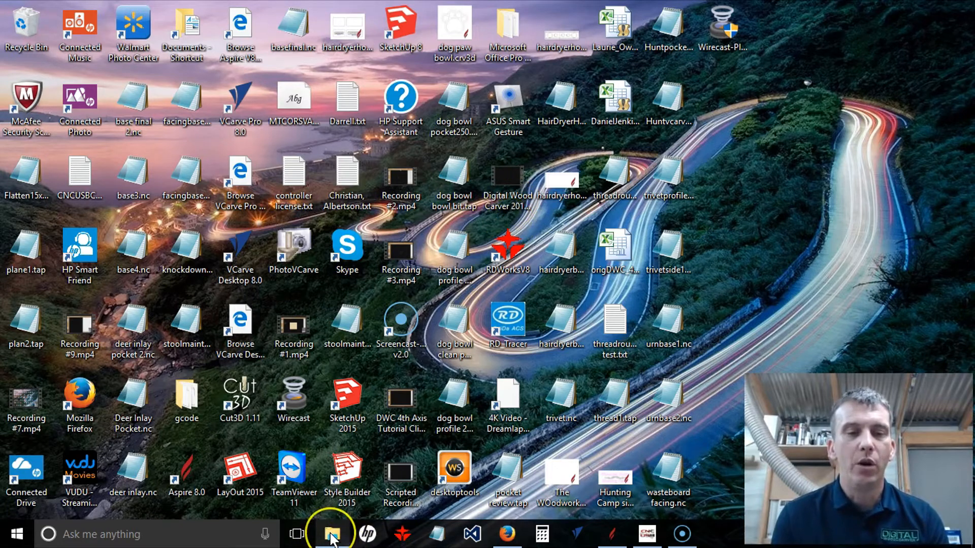
mouse_move(331, 540)
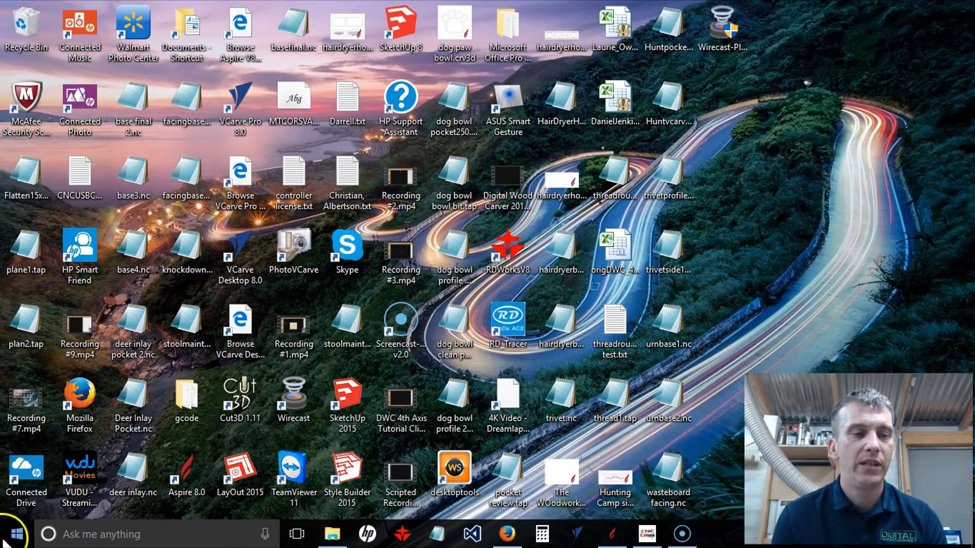
left_click(18, 535)
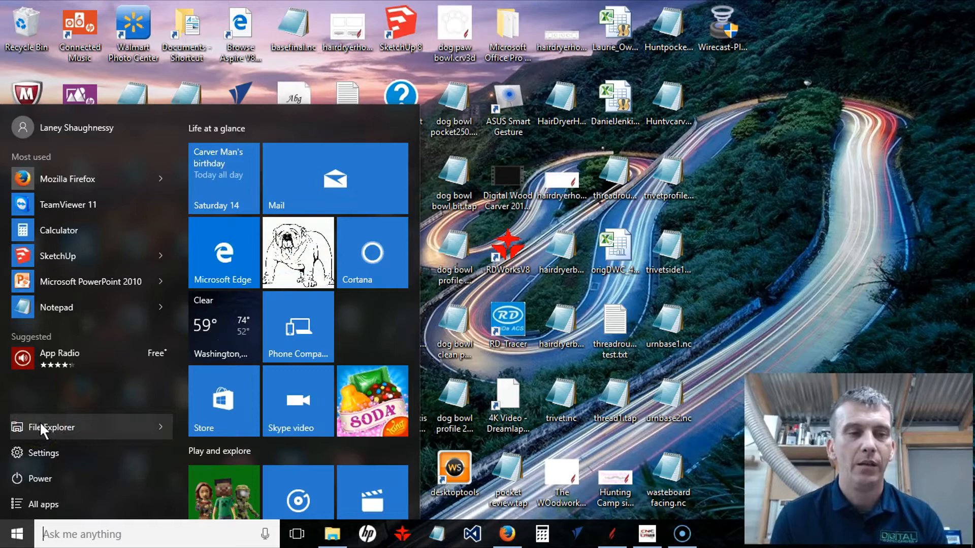
left_click(59, 422)
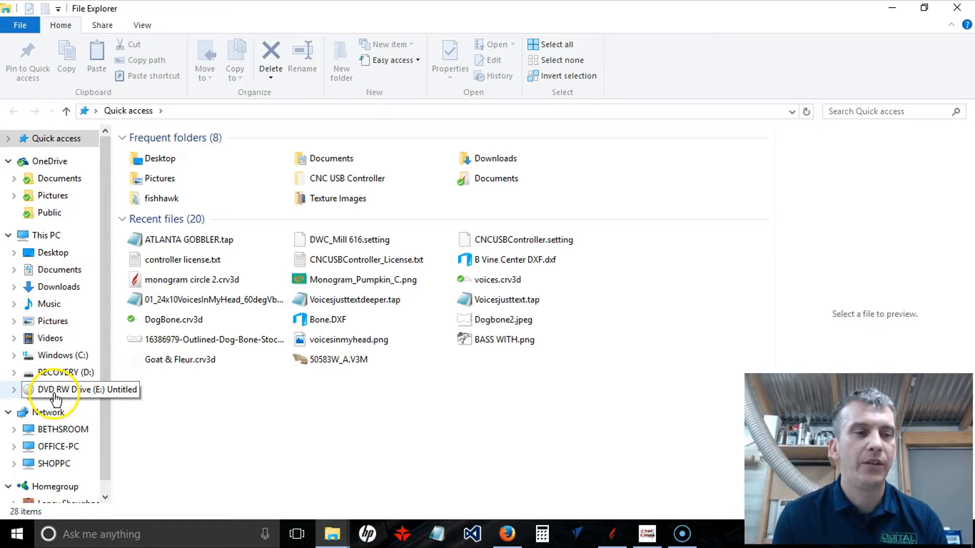
left_click(51, 238)
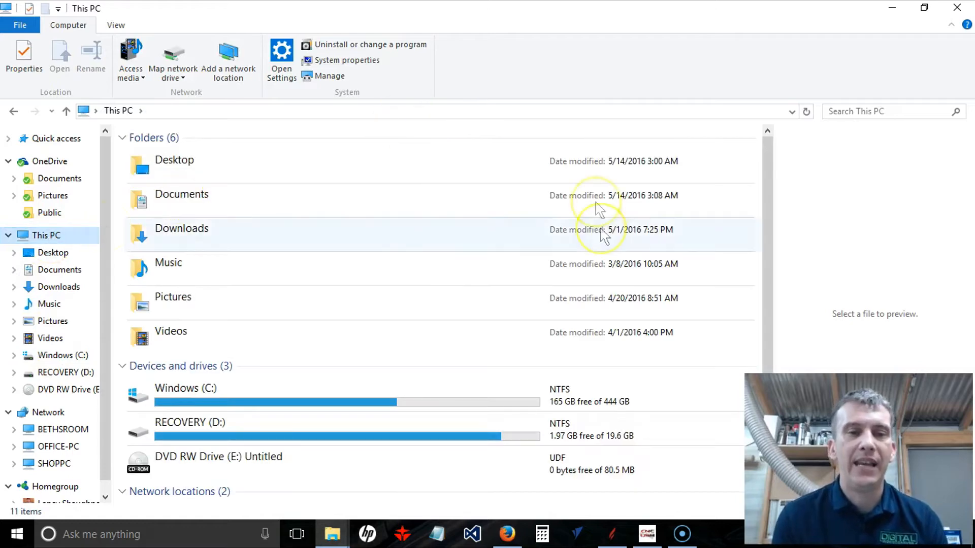
left_click(729, 204)
left_click_drag(768, 191, 772, 266)
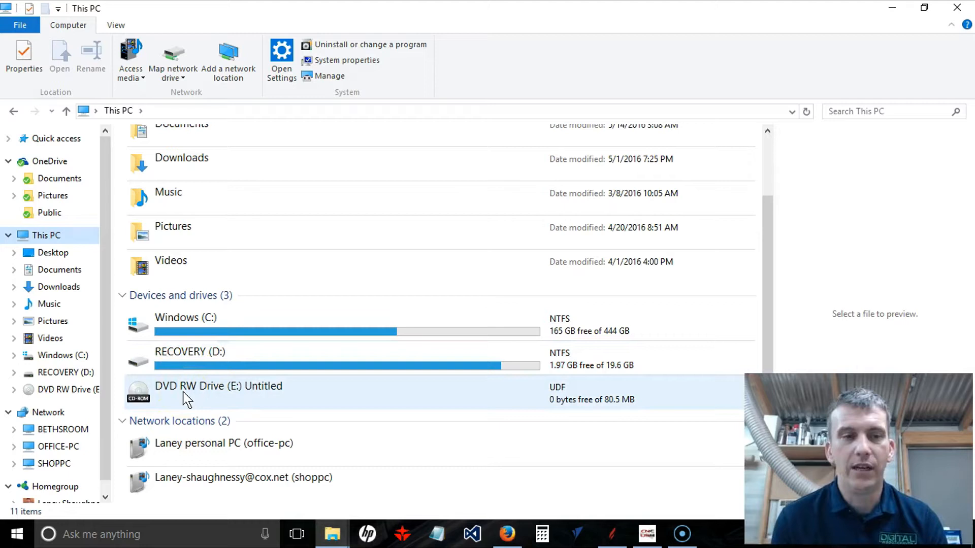
left_click(227, 396)
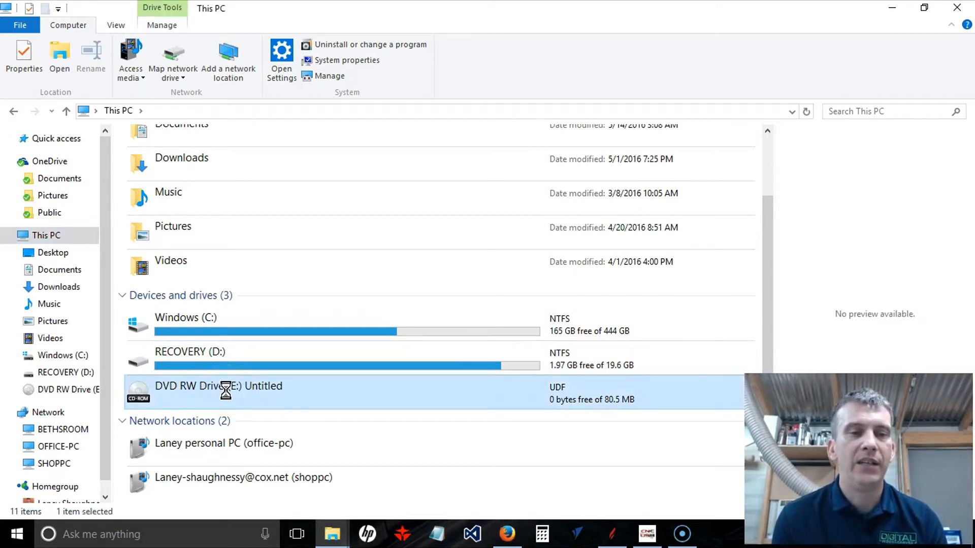
double_click(227, 396)
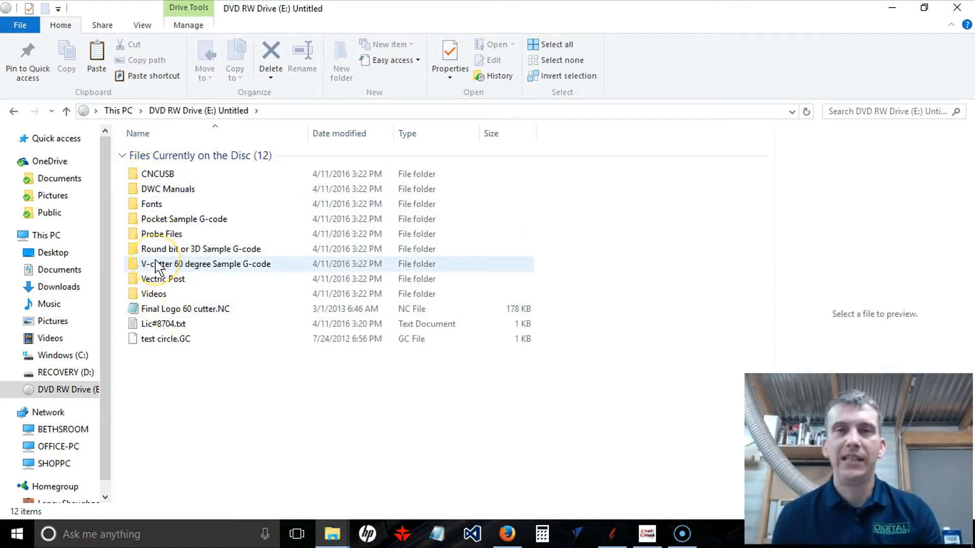
Open the CNCUSB_20151104 folder inside the disc's CNCUSB folder.
mouse_move(159, 266)
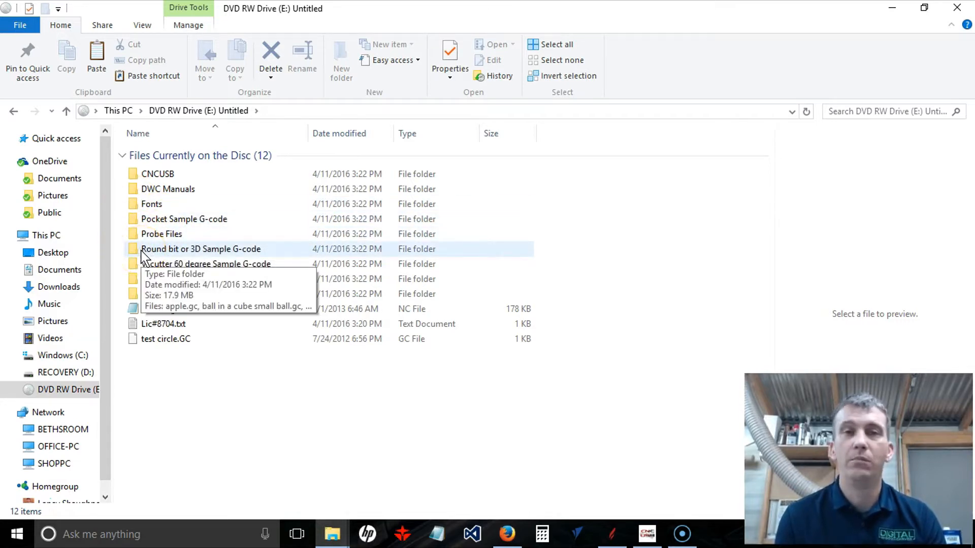
left_click(167, 328)
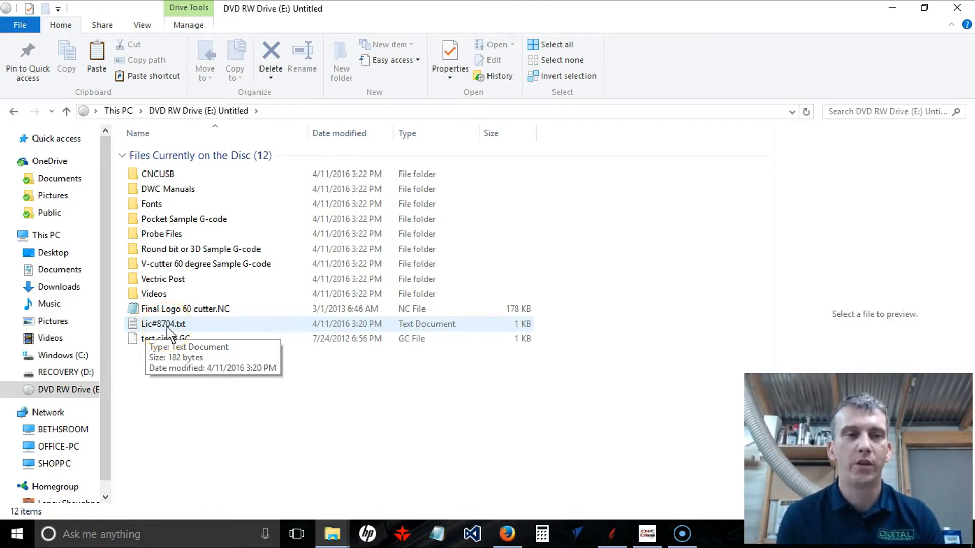
double_click(156, 175)
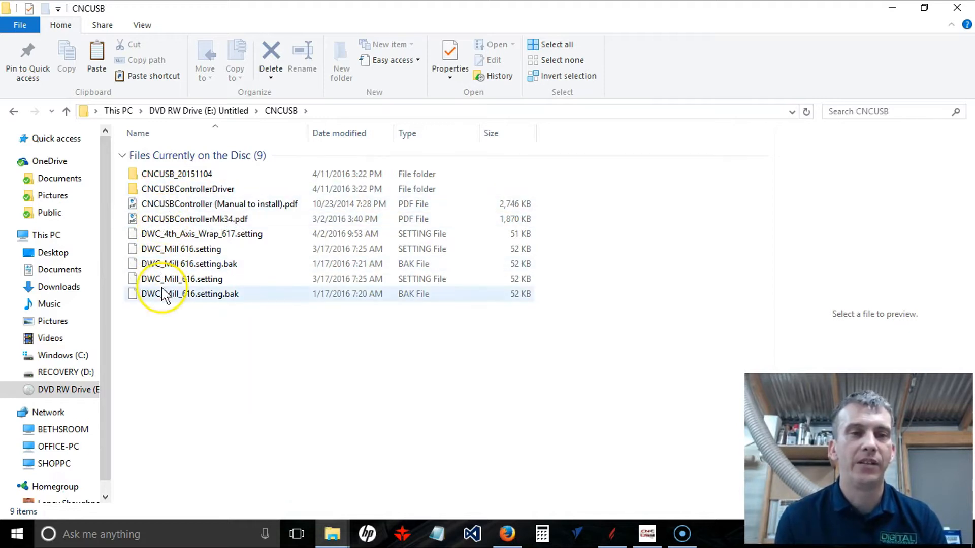
left_click(160, 178)
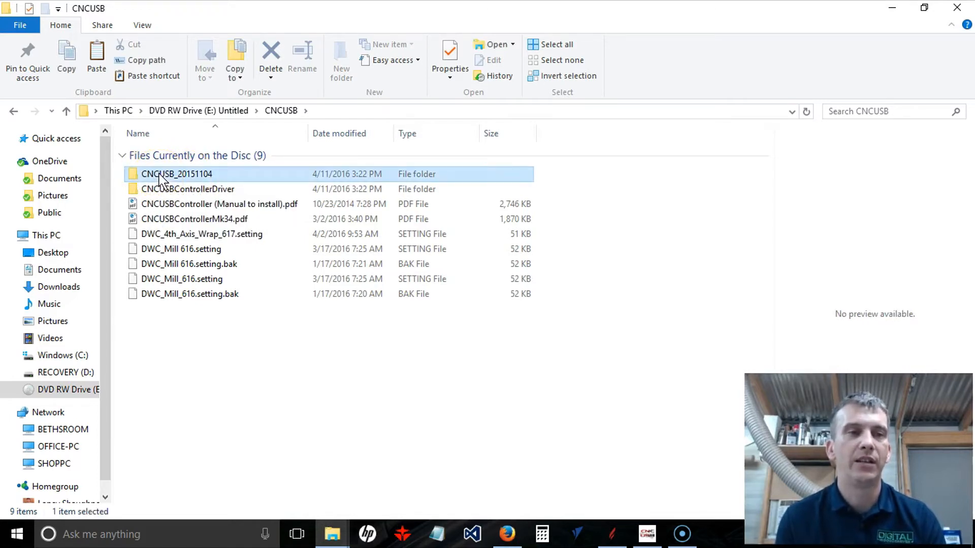
double_click(159, 176)
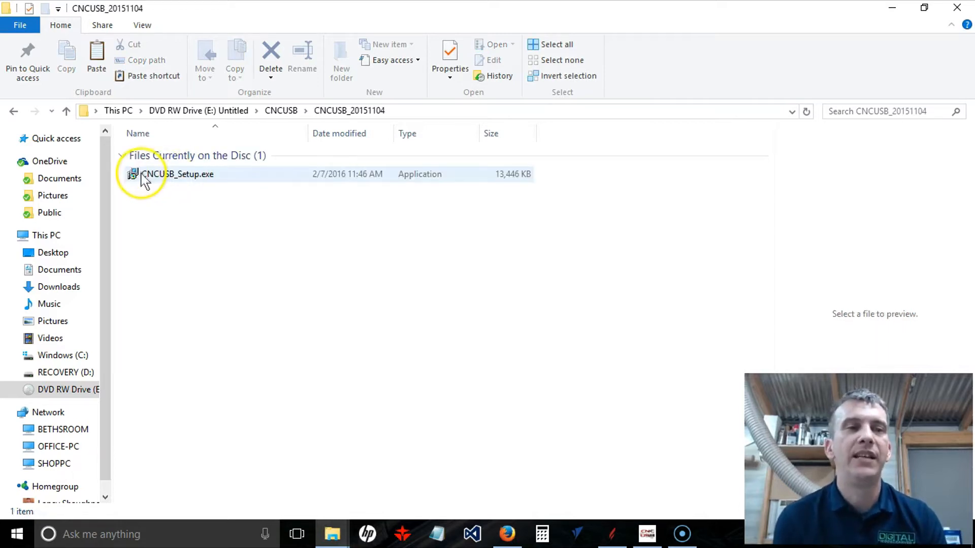
Run CNCUSB_Setup.exe, go through the setup wizard with the default destination and Start Menu folders, and exit before installing.
double_click(181, 176)
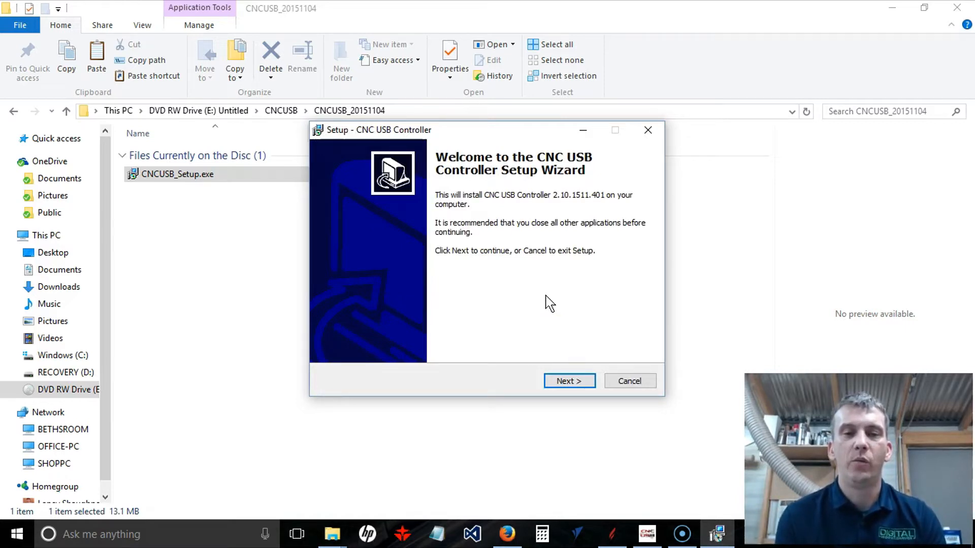
left_click(562, 382)
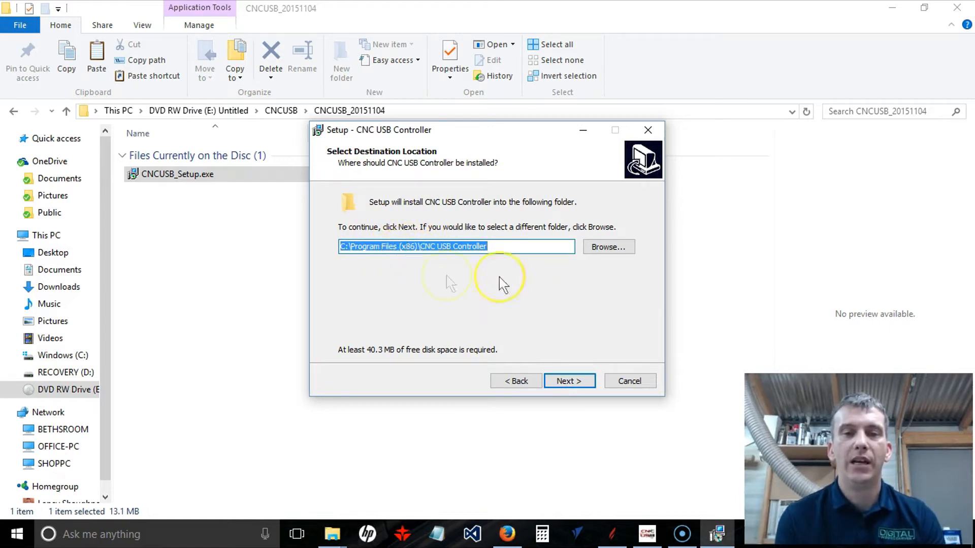
left_click(568, 382)
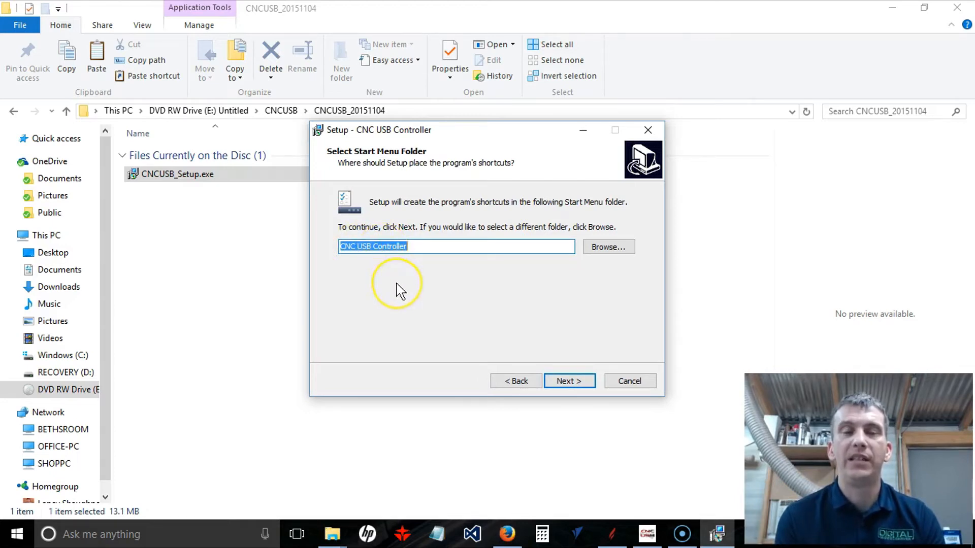
left_click(569, 388)
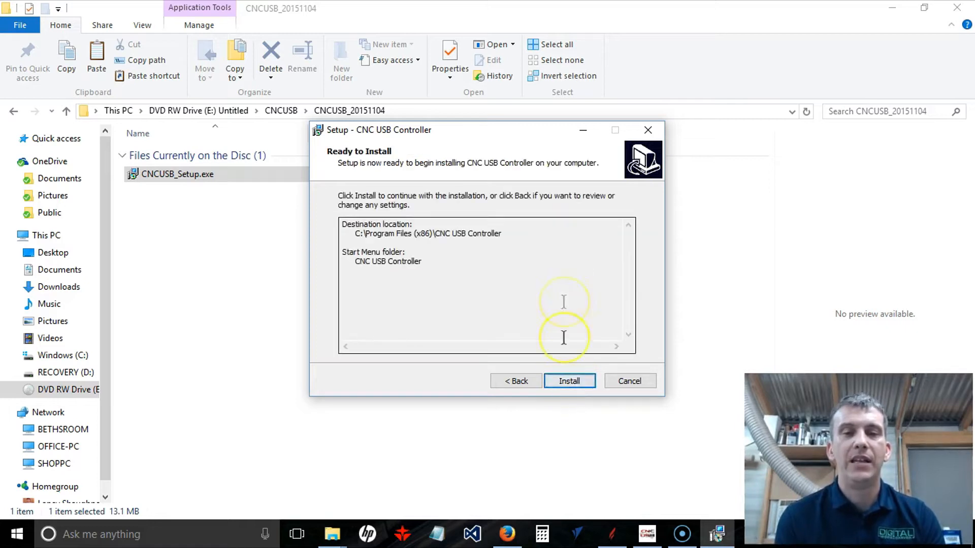
left_click(569, 382)
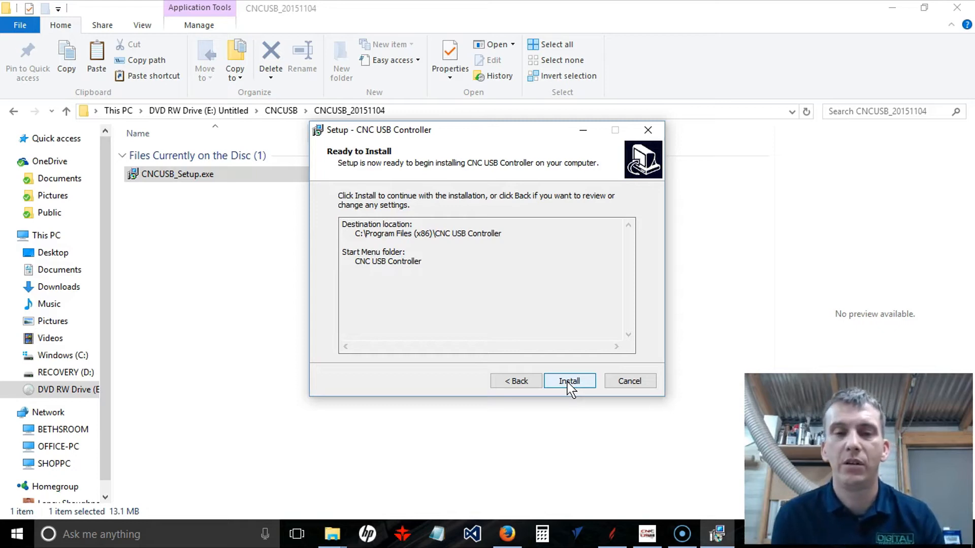
left_click(570, 382)
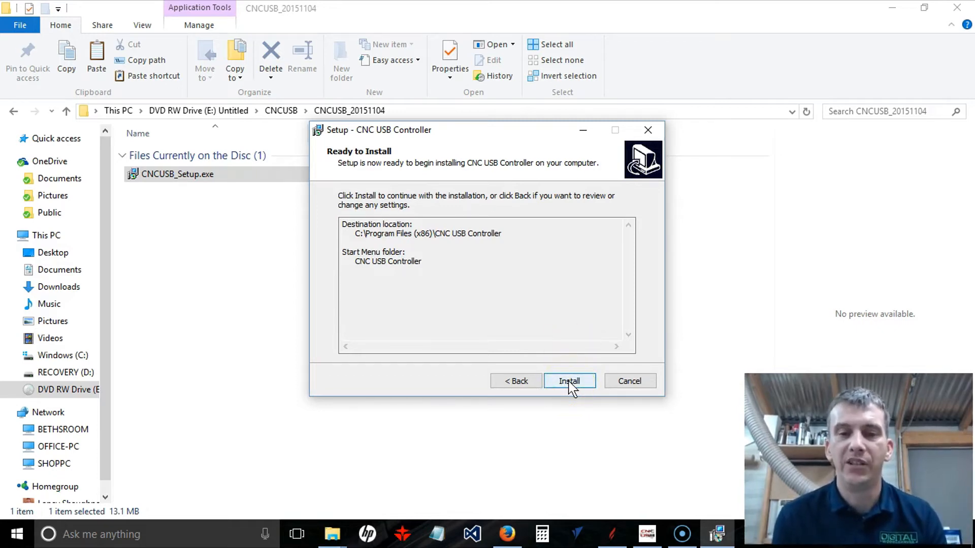
left_click(634, 385)
left_click(554, 333)
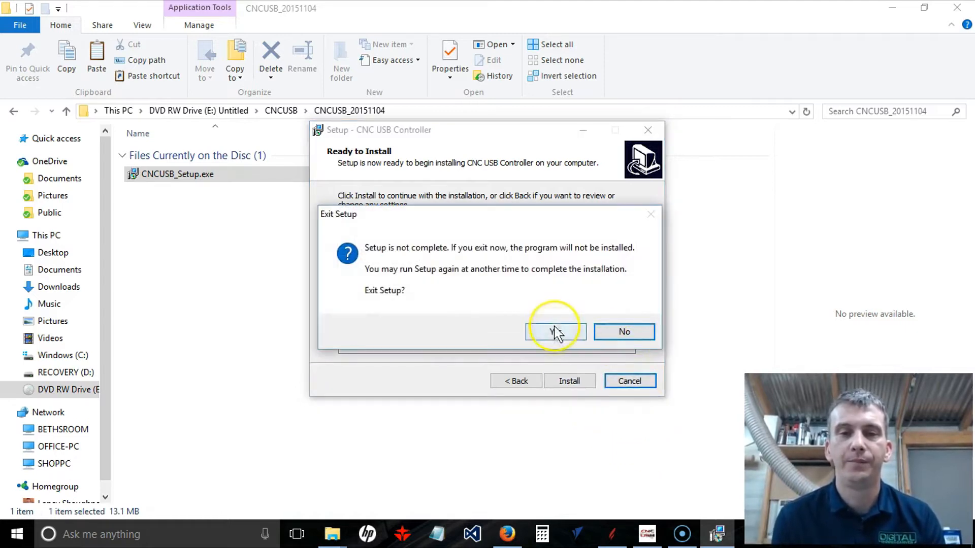
Run CNCUSBControllerDriver.exe from the disc's CNCUSBControllerDriver folder and go through its setup wizard with the default folders.
left_click(67, 111)
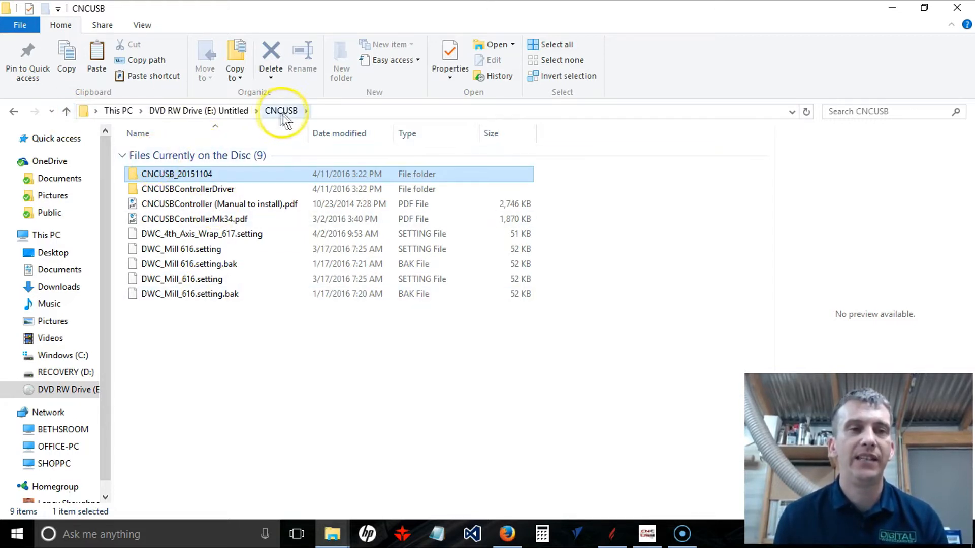
double_click(176, 193)
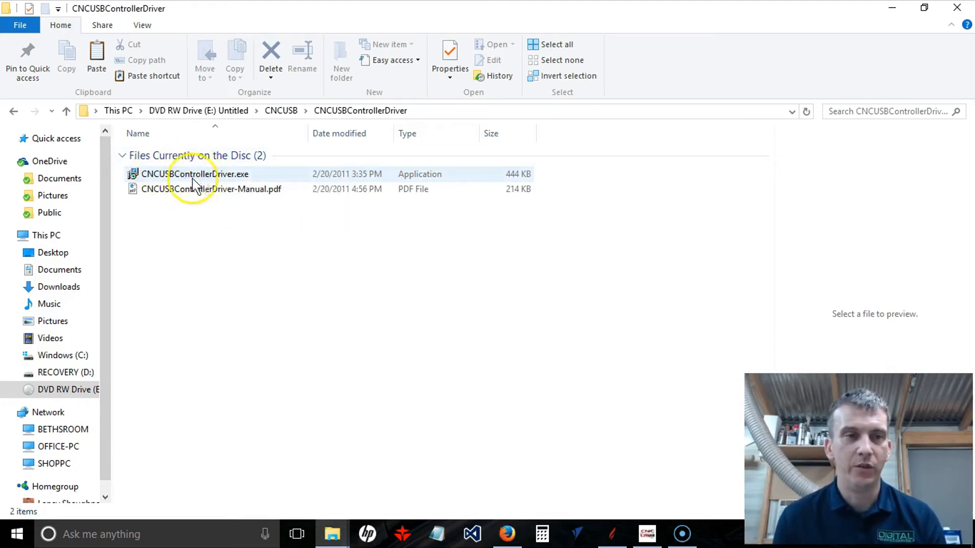
left_click(231, 178)
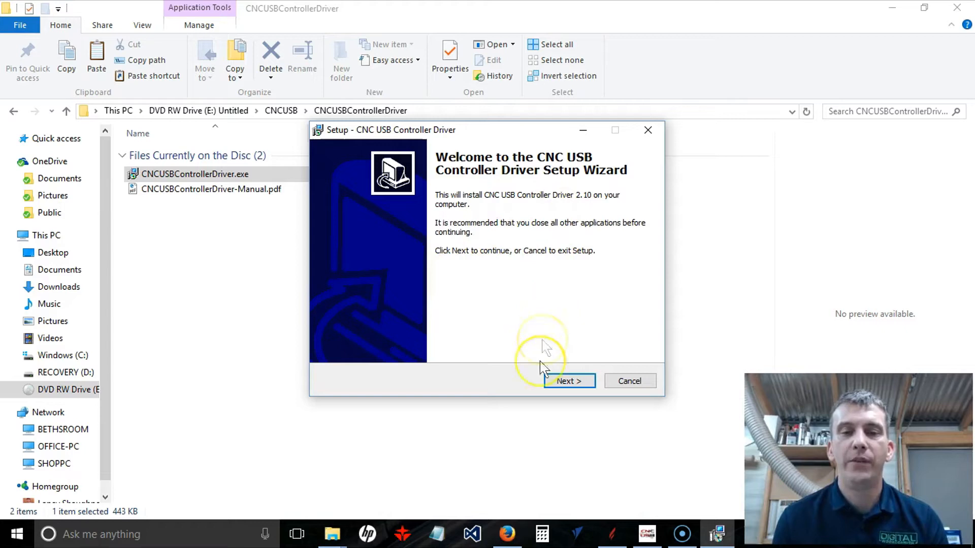
left_click(555, 386)
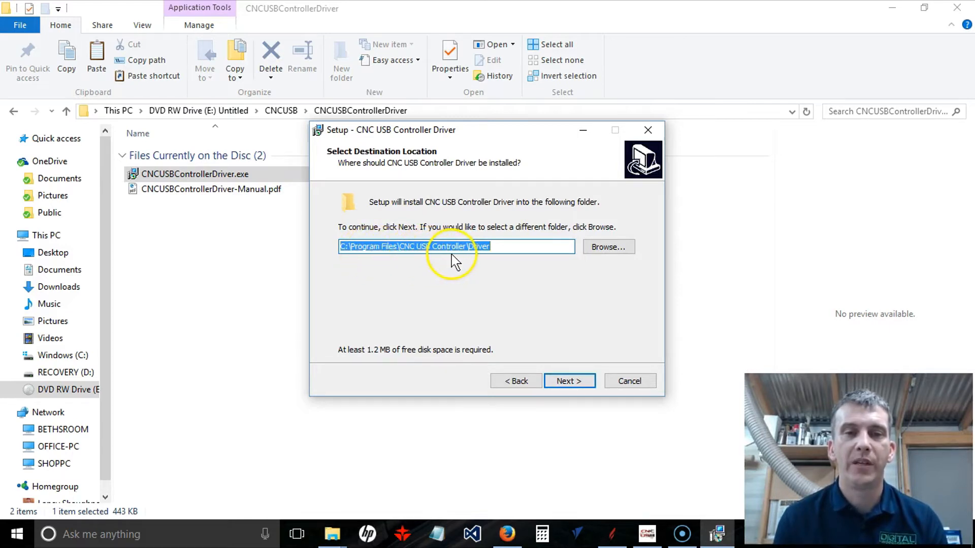
left_click(568, 382)
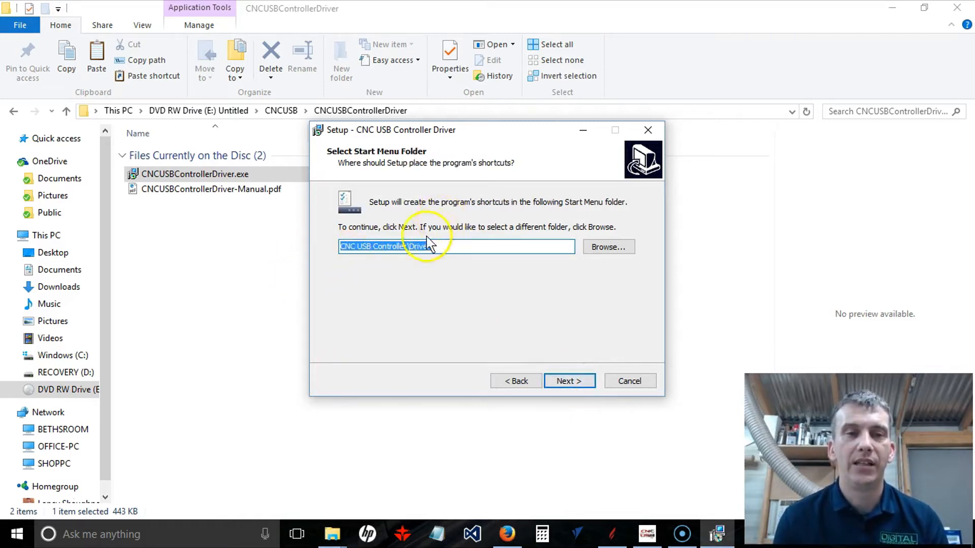
left_click(570, 386)
left_click(571, 385)
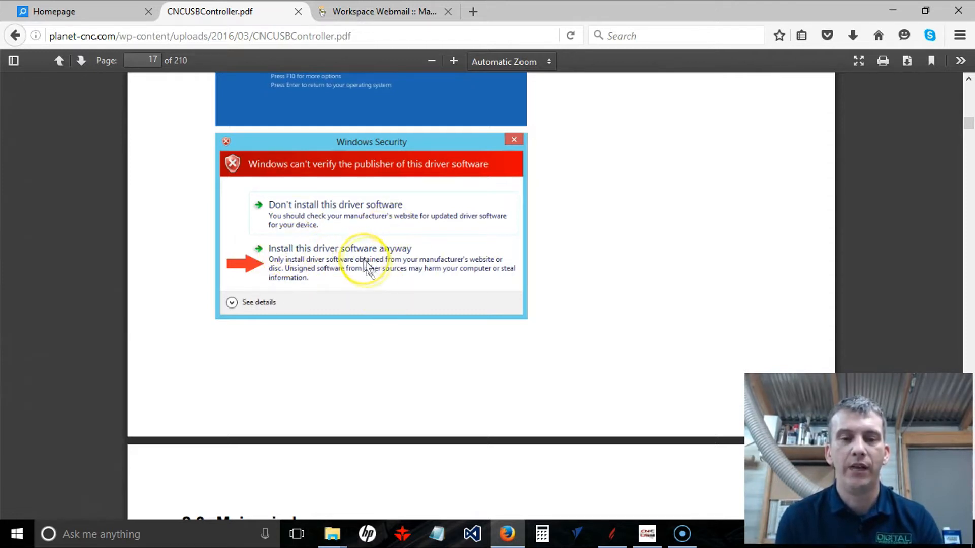
Put the browser away and expand the CNC USB Controller group in the list of all installed apps.
left_click(893, 10)
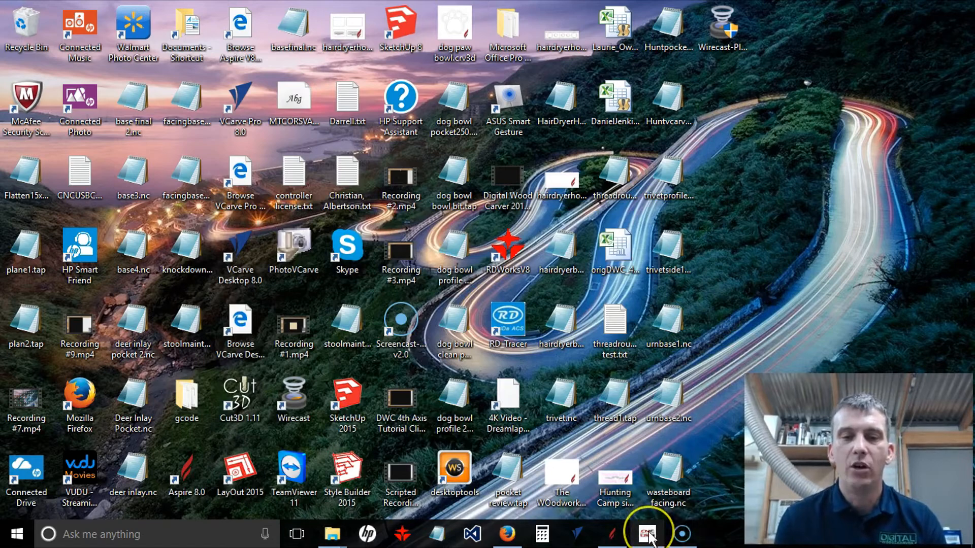
mouse_move(649, 538)
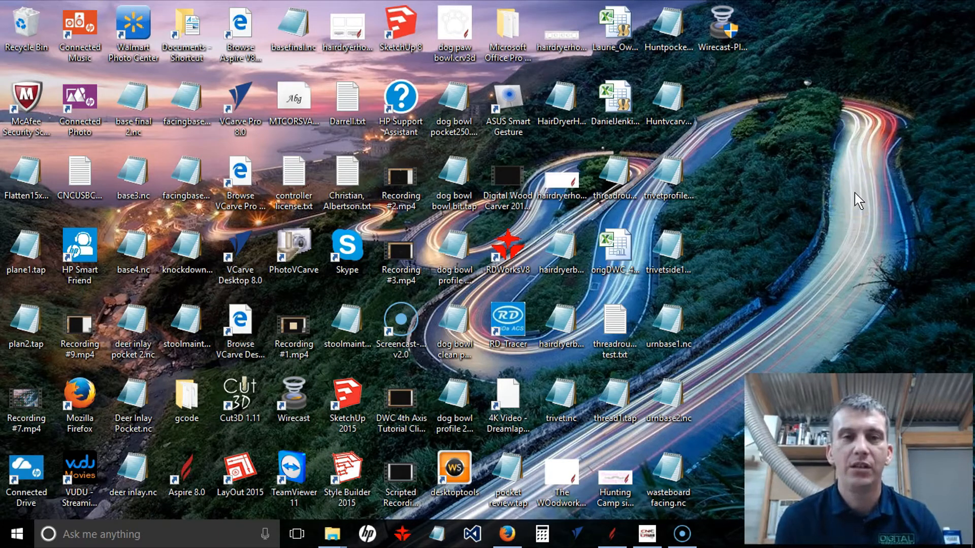
left_click(18, 535)
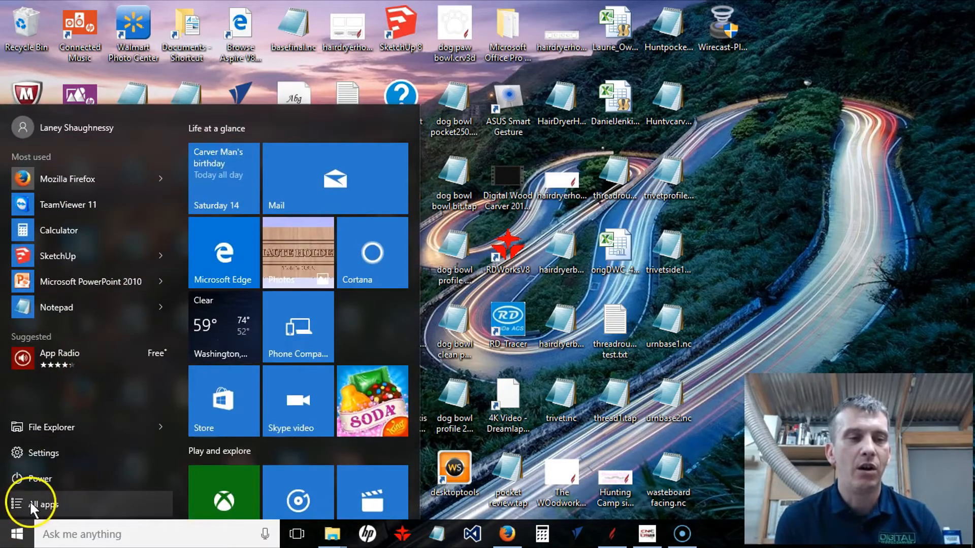
left_click(31, 501)
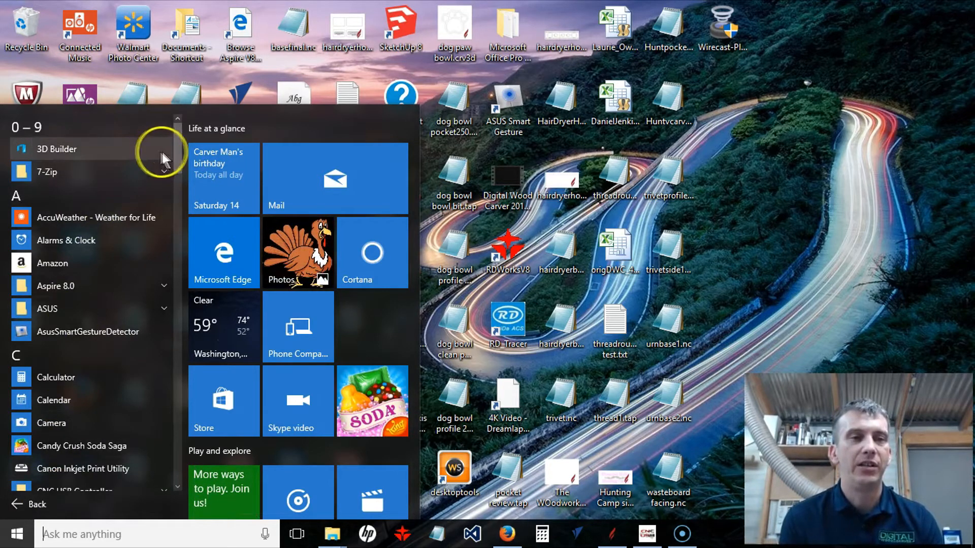
left_click_drag(176, 145, 177, 175)
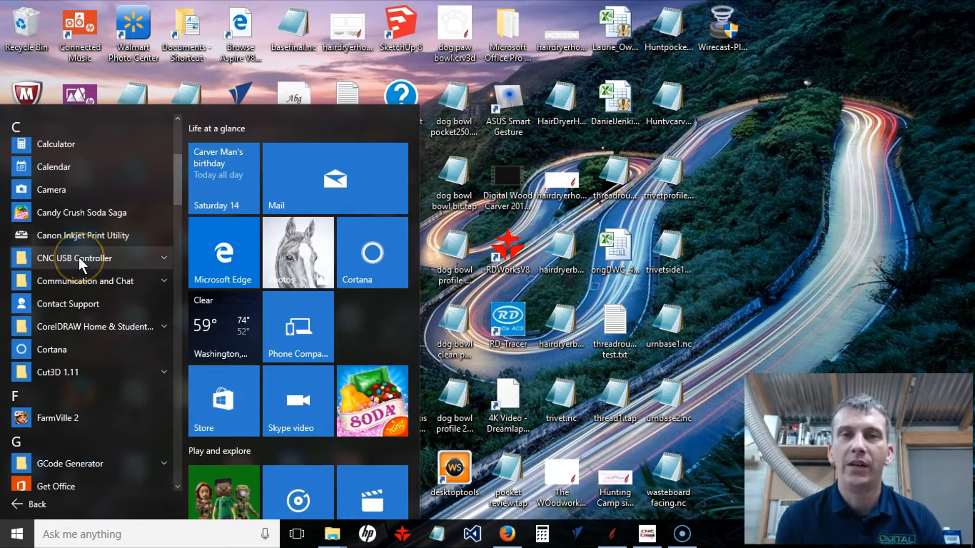
left_click(161, 258)
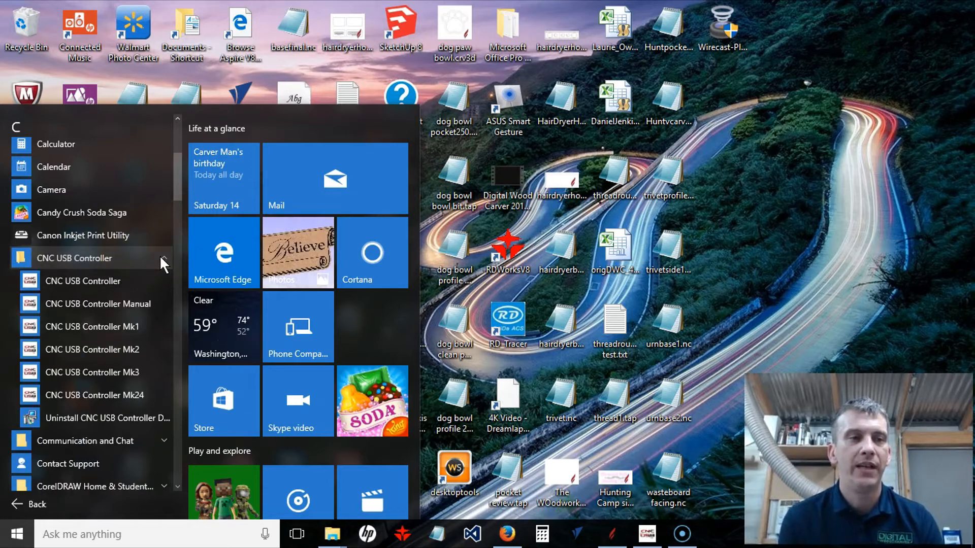
Review the options for pinning the CNC USB Controller app to Start and to the taskbar.
right_click(84, 276)
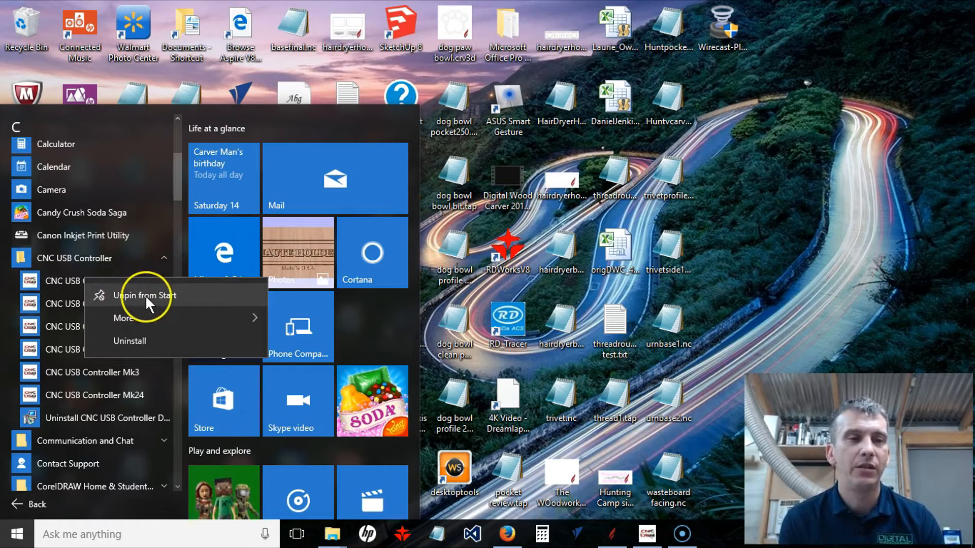
left_click(123, 314)
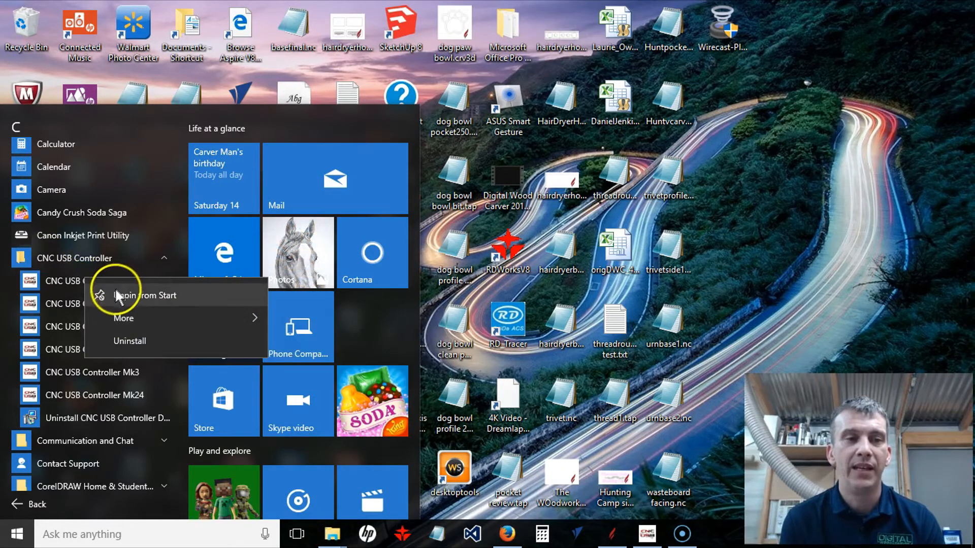
mouse_move(242, 315)
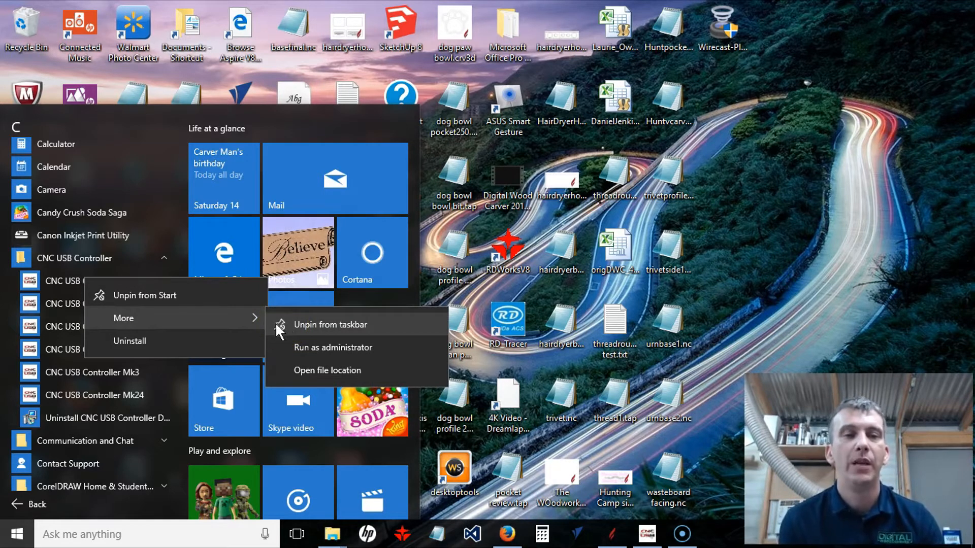
mouse_move(642, 541)
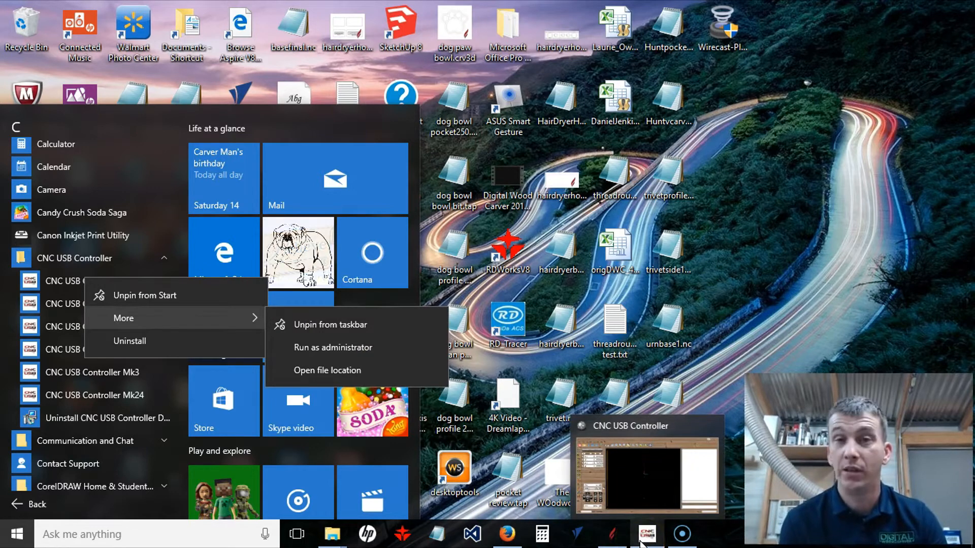
Launch the CNC USB Controller program from its group in the list of all apps.
left_click(50, 274)
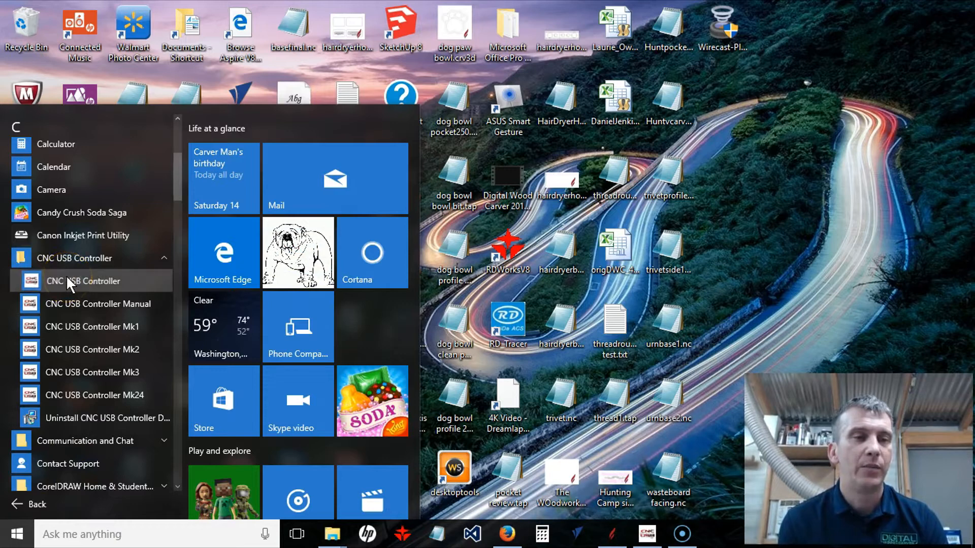
left_click(68, 283)
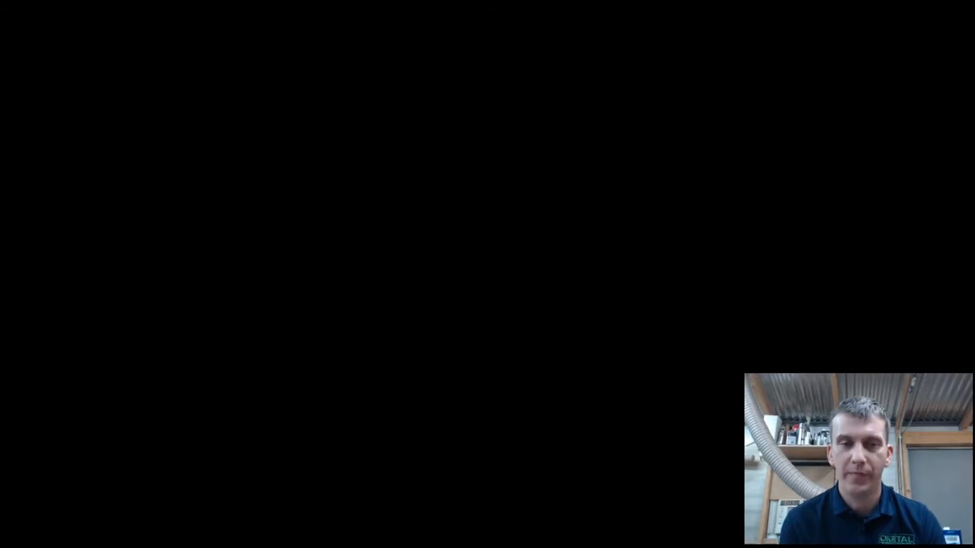
left_click(532, 297)
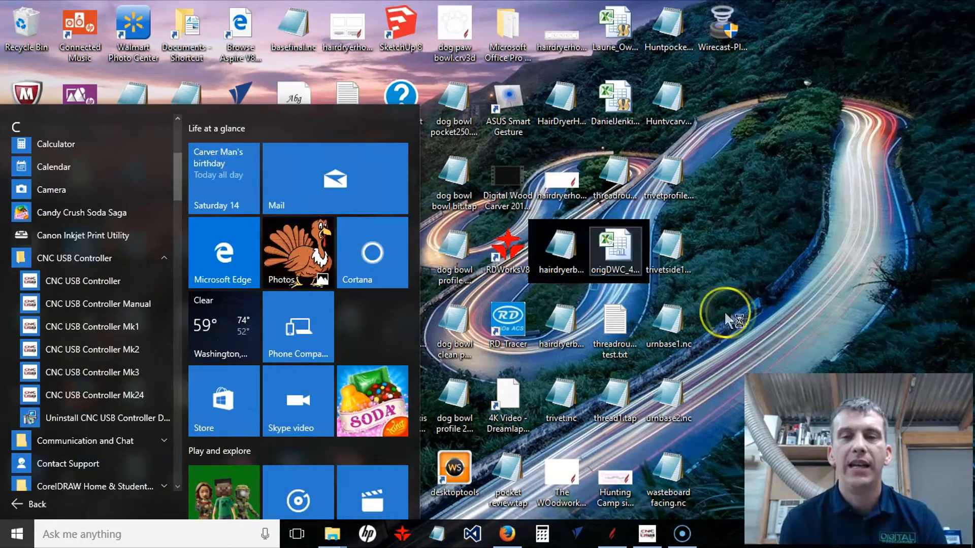
left_click(738, 312)
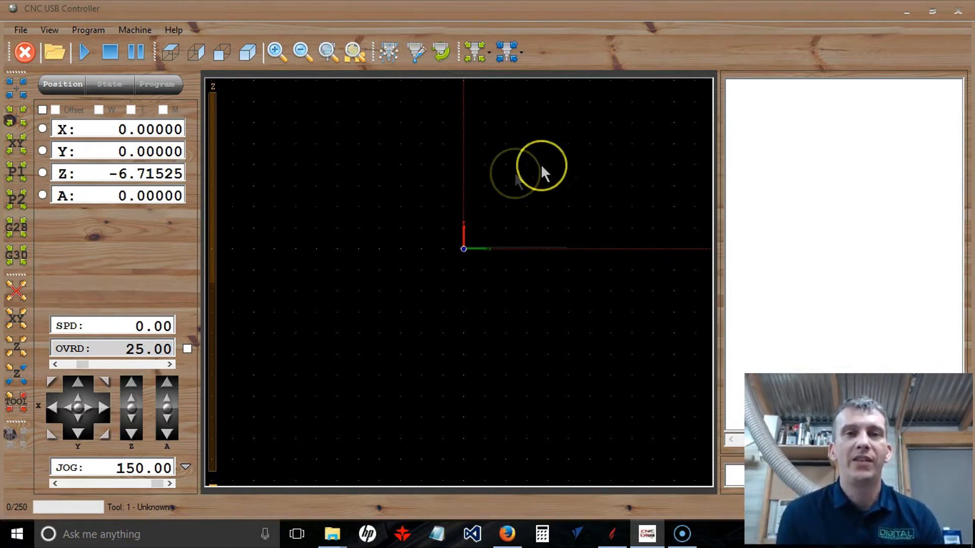
Minimise CNC USB Controller and bring up its Program Files (x86) installation folder in File Explorer.
left_click(905, 10)
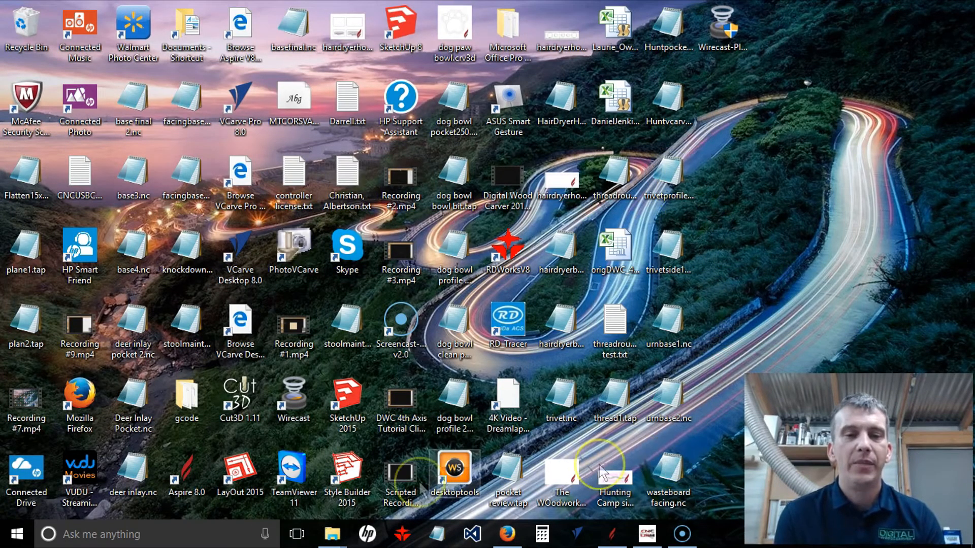
mouse_move(325, 537)
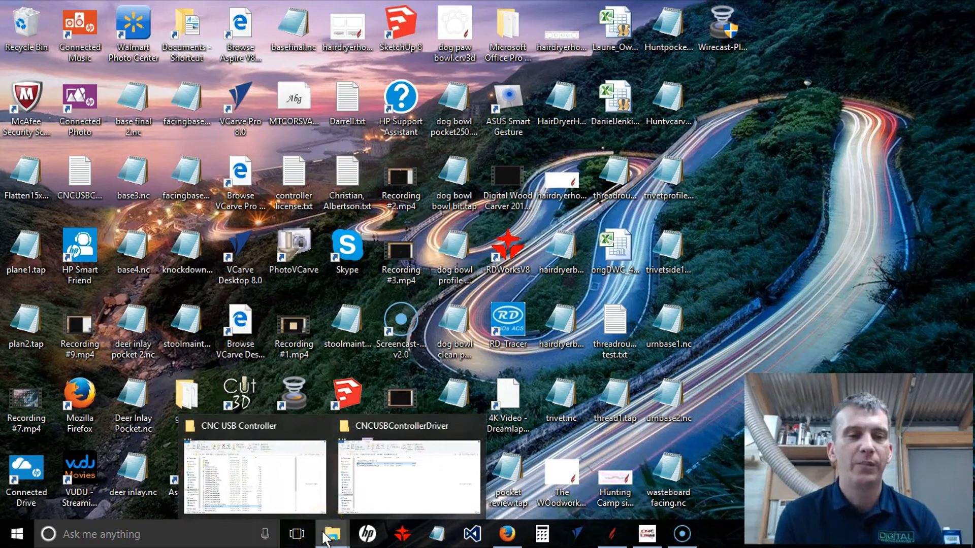
left_click(262, 487)
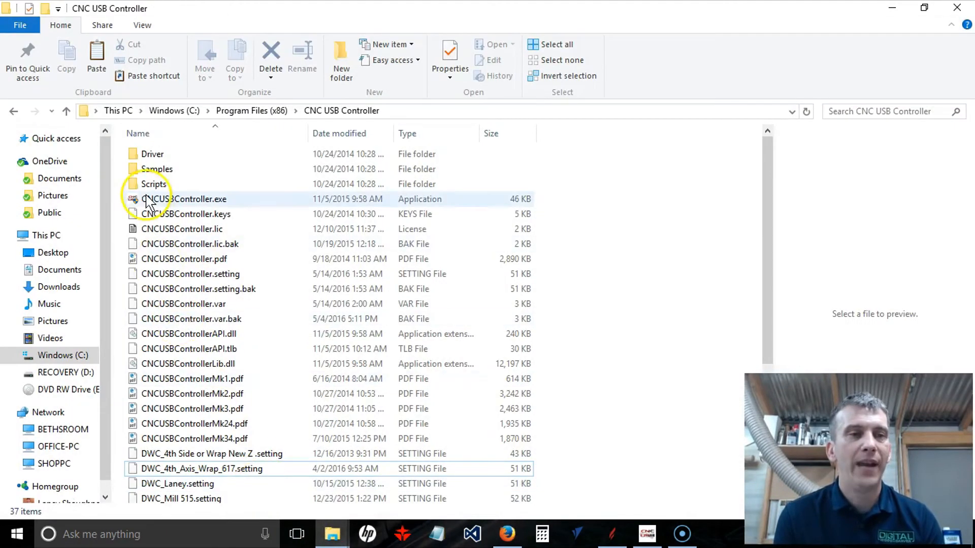
Open the CNCUSB folder on the DVD RW Drive (E:) disc and examine its DWC_Mill_616 setting and backup files.
left_click(67, 110)
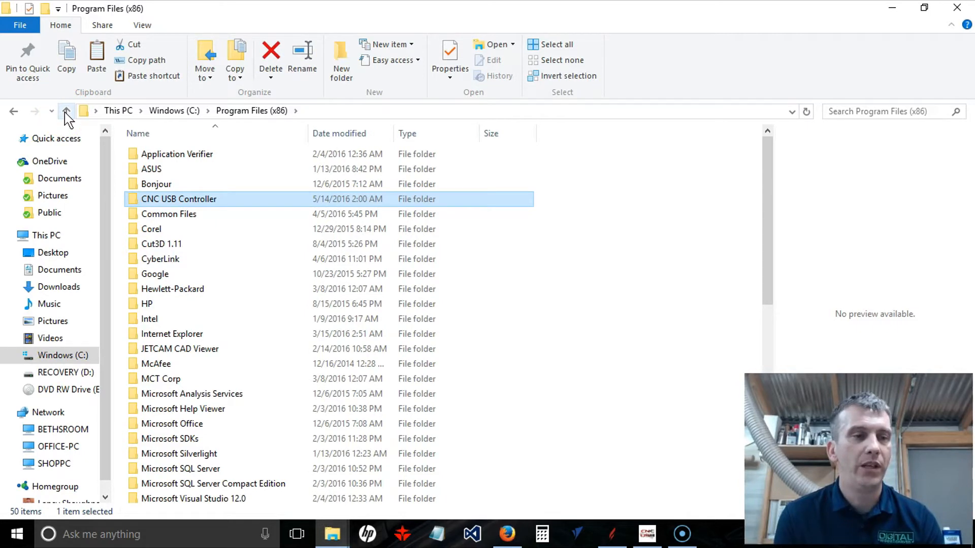
left_click(65, 393)
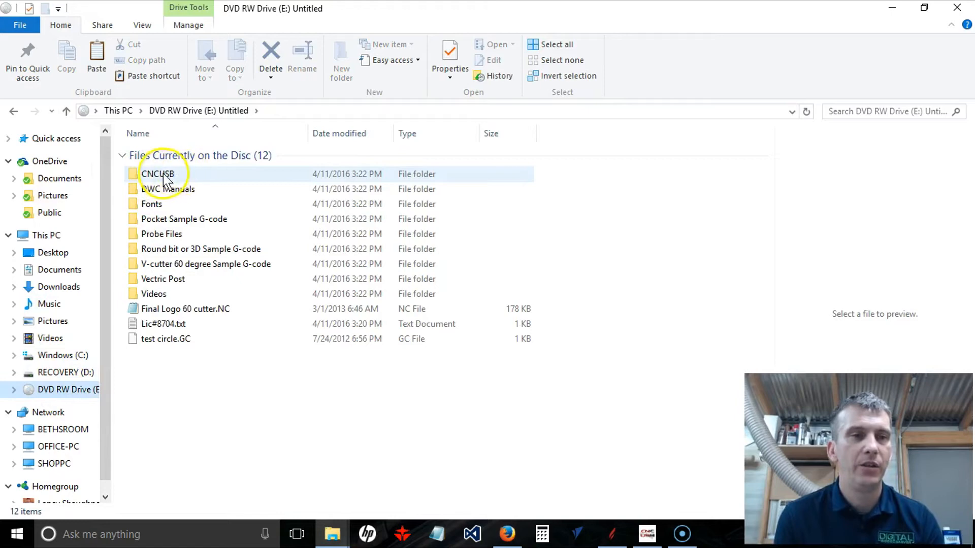
double_click(161, 175)
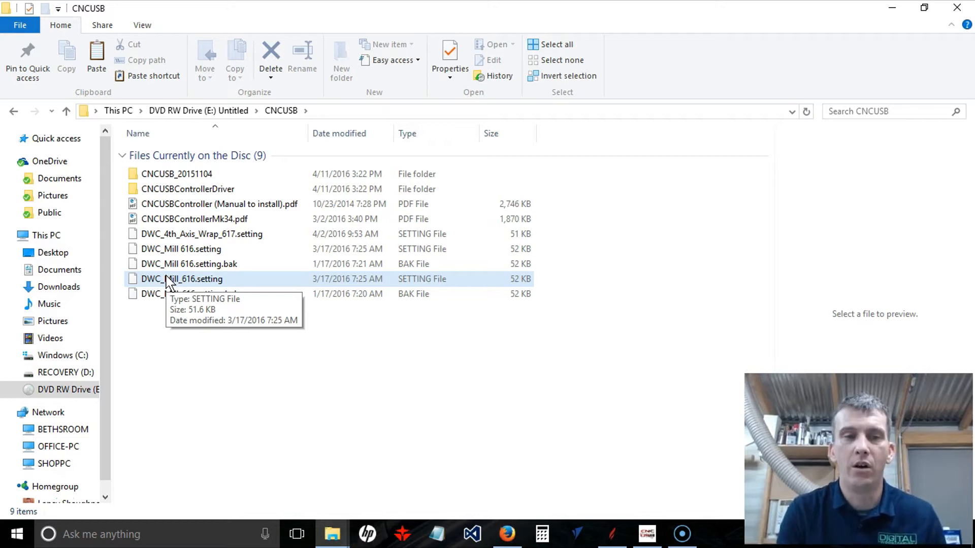
left_click(227, 277)
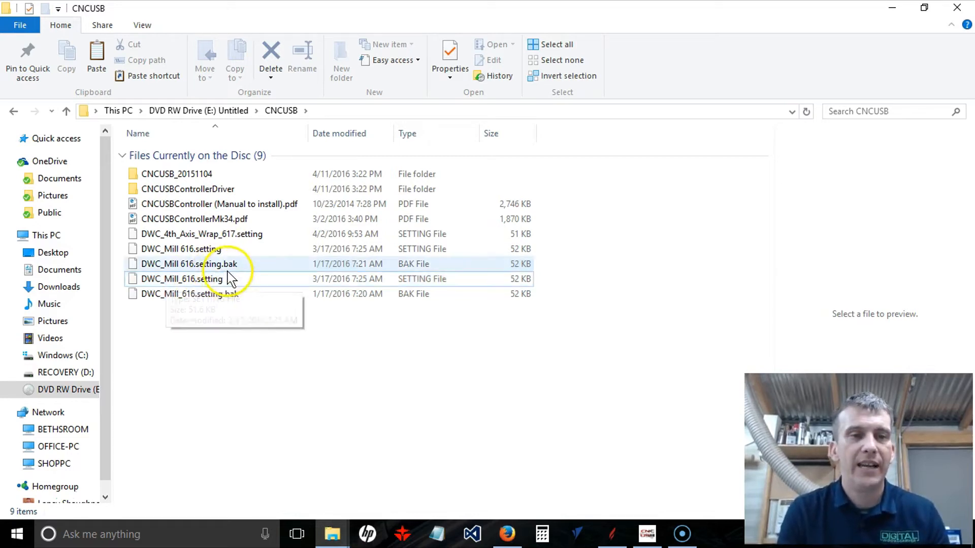
left_click(237, 297)
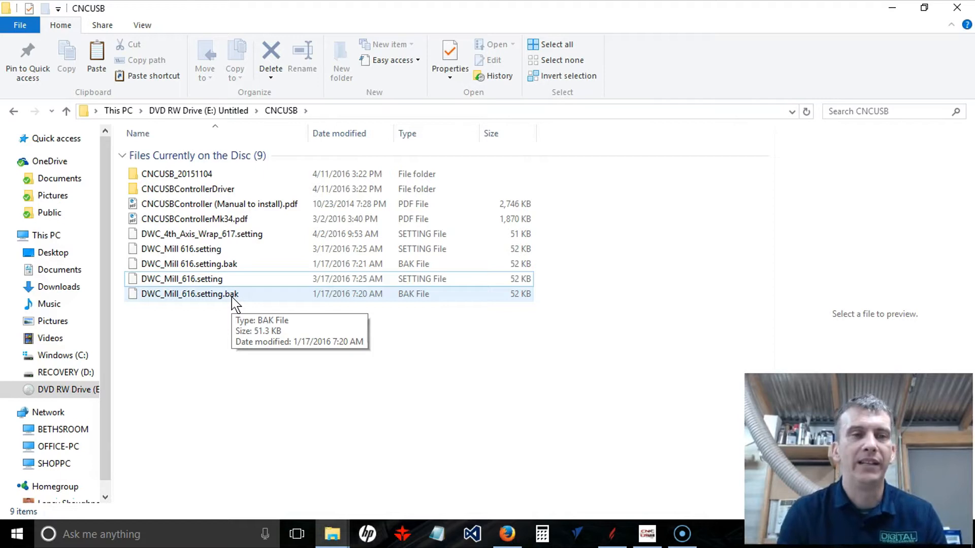
Copy DWC_4th_Axis_Wrap_617.setting, DWC_Mill 616.setting and DWC_Mill_616.setting from the disc's CNCUSB folder.
left_click(198, 280)
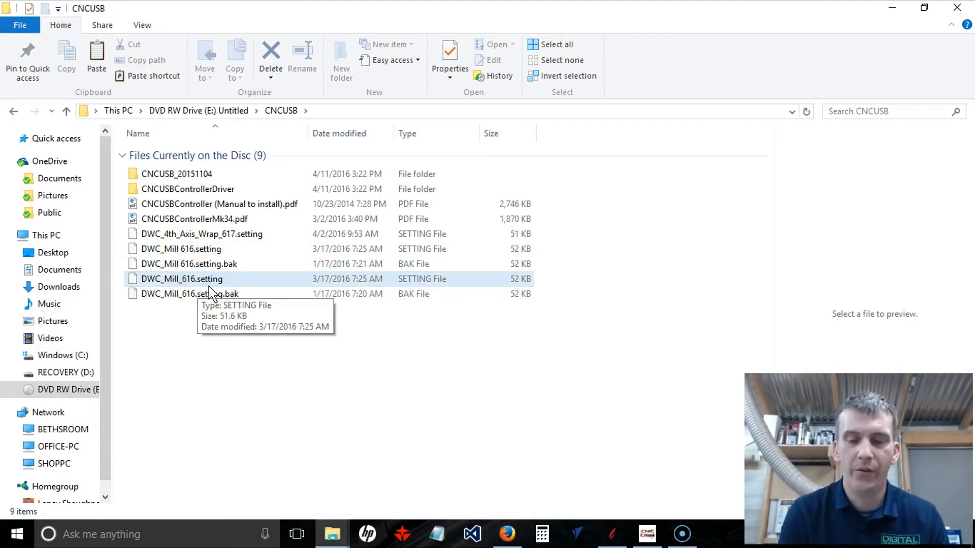
left_click(152, 236)
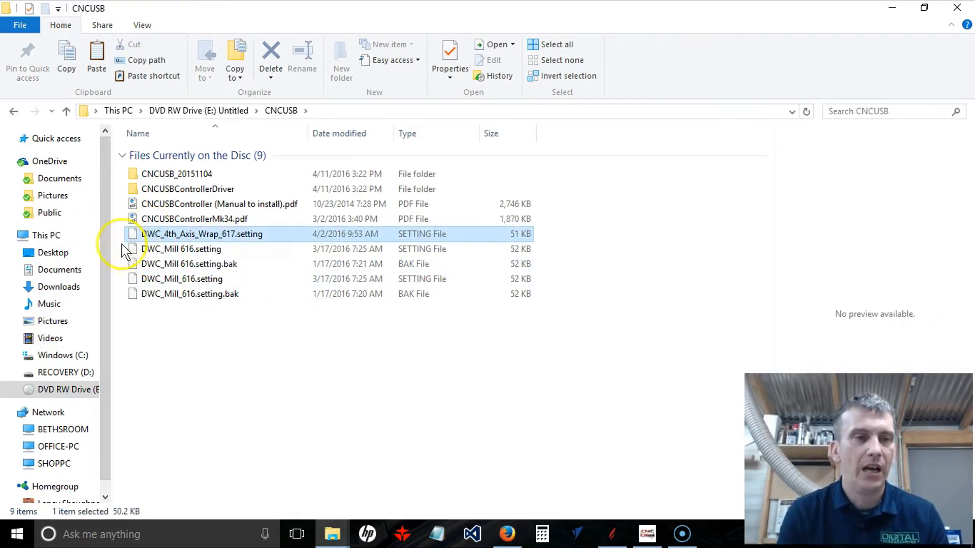
left_click(151, 251, "ctrl")
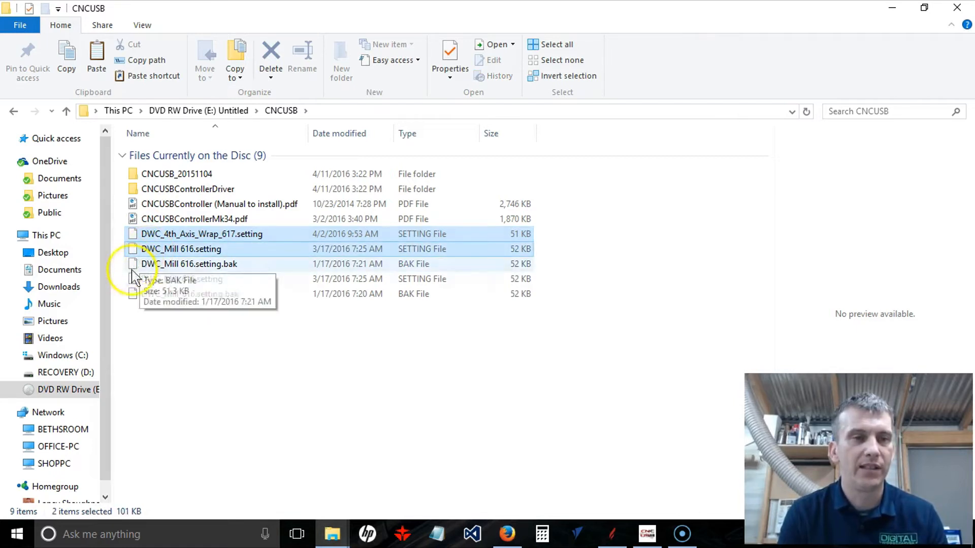
left_click(151, 282, "ctrl")
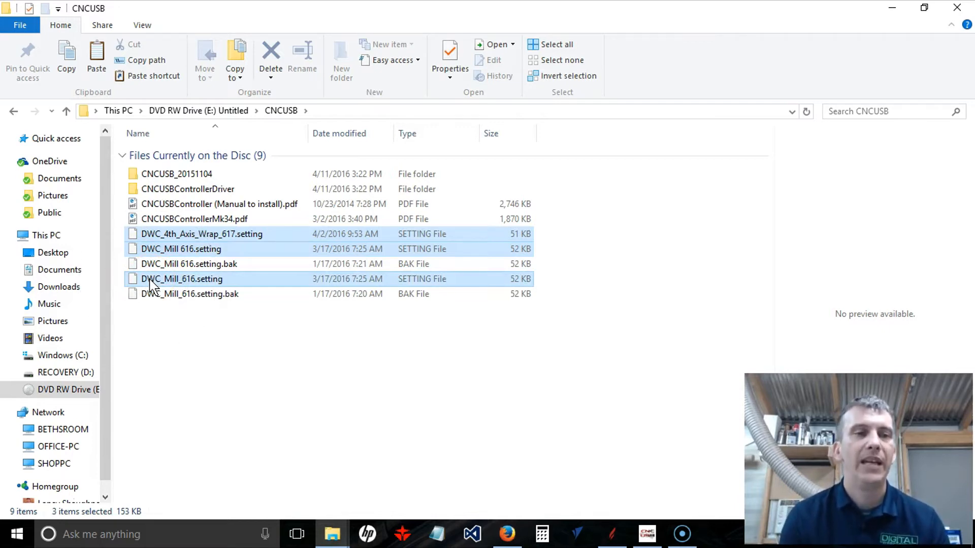
right_click(151, 282)
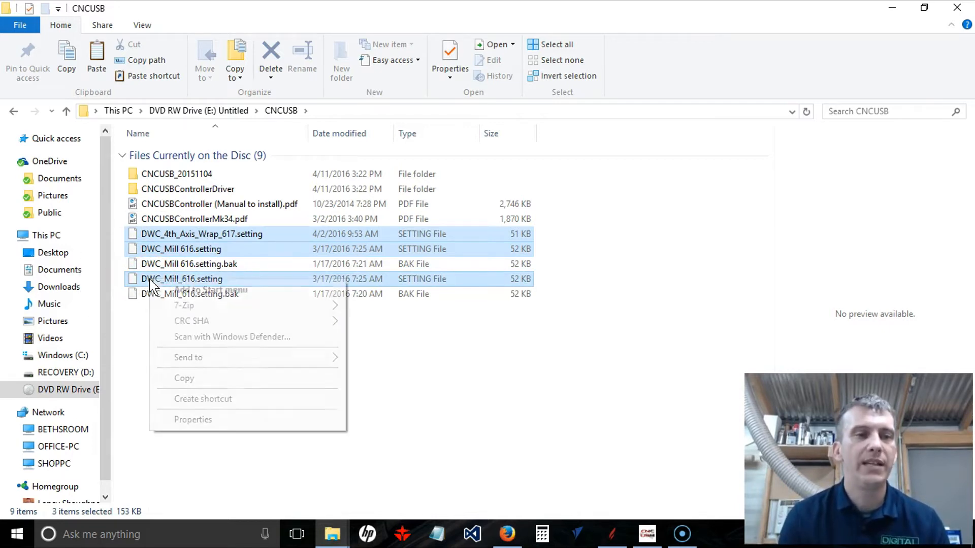
left_click(180, 385)
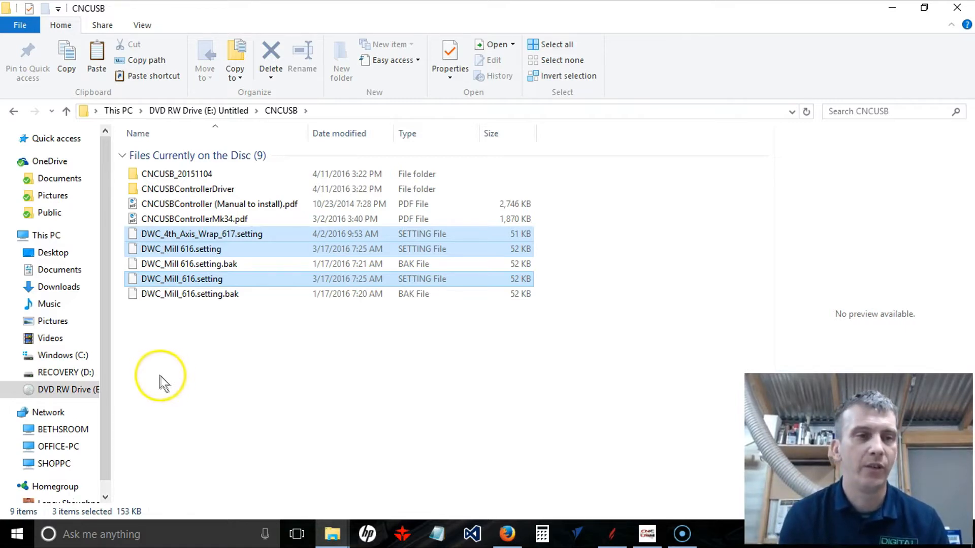
Go to the CNC USB Controller folder inside Program Files (x86) on the Windows (C:) drive.
left_click(45, 236)
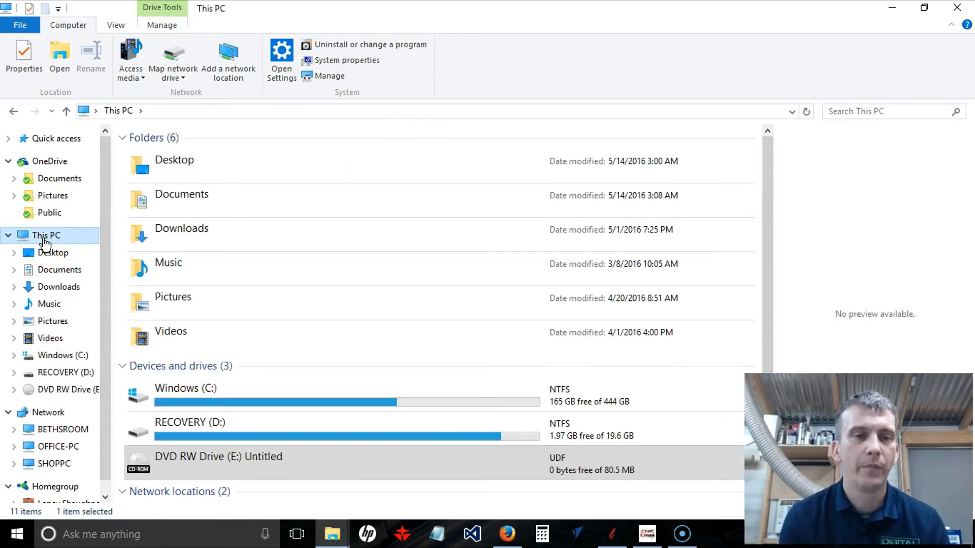
double_click(195, 407)
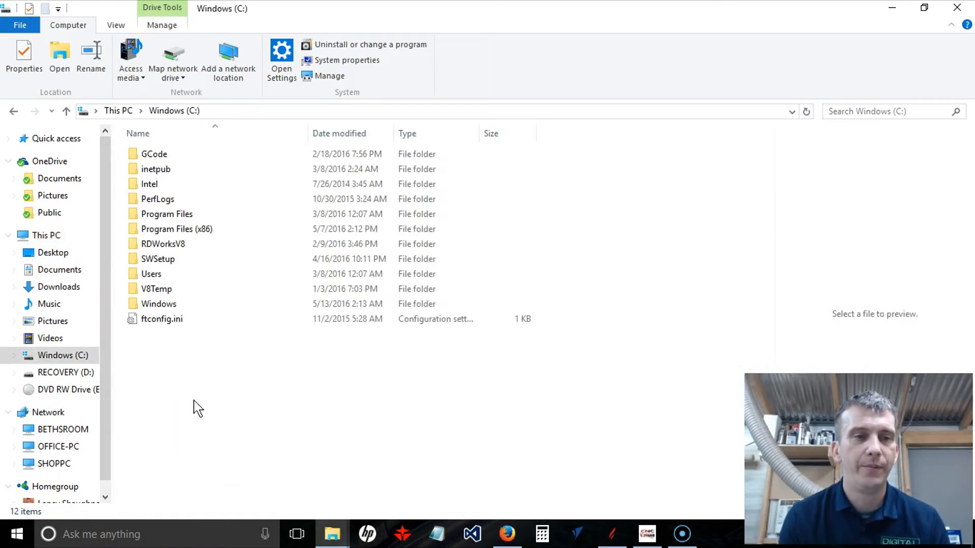
left_click(179, 232)
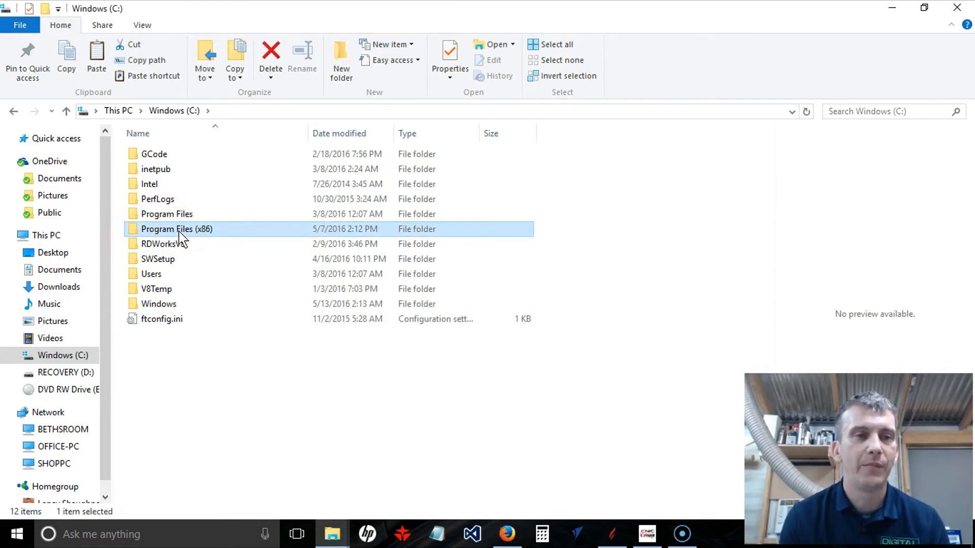
double_click(178, 231)
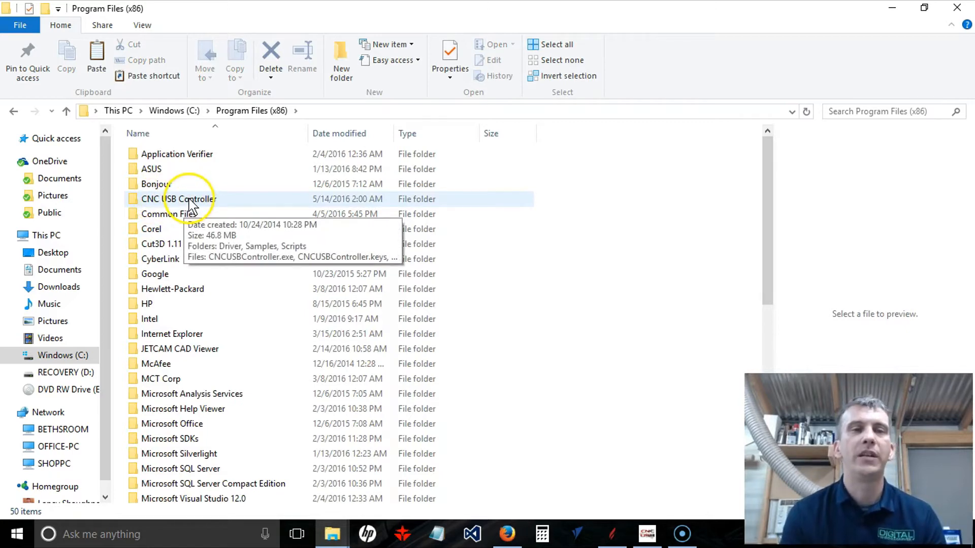
double_click(187, 200)
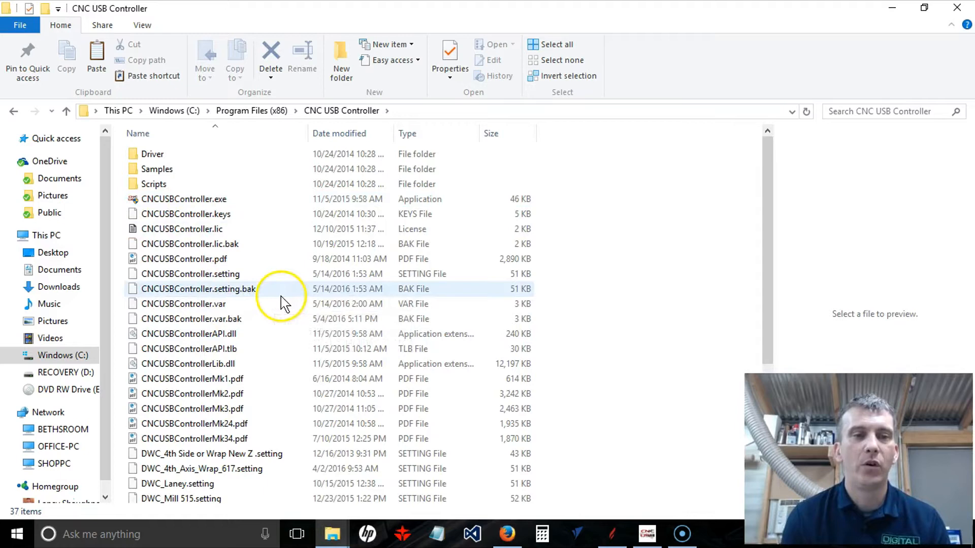
Paste the three setting files into the CNC USB Controller folder, replacing the existing ones and granting administrator permission.
right_click(277, 236)
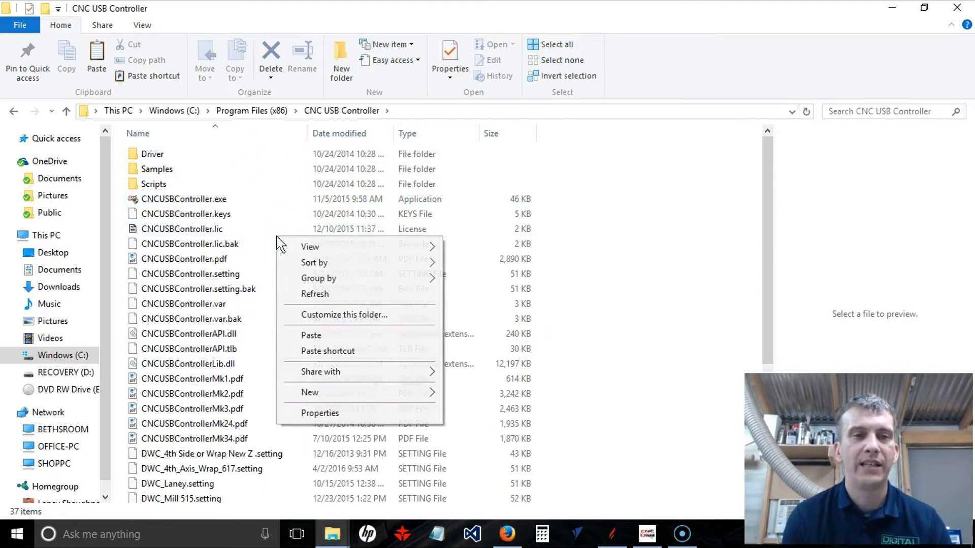
left_click(311, 336)
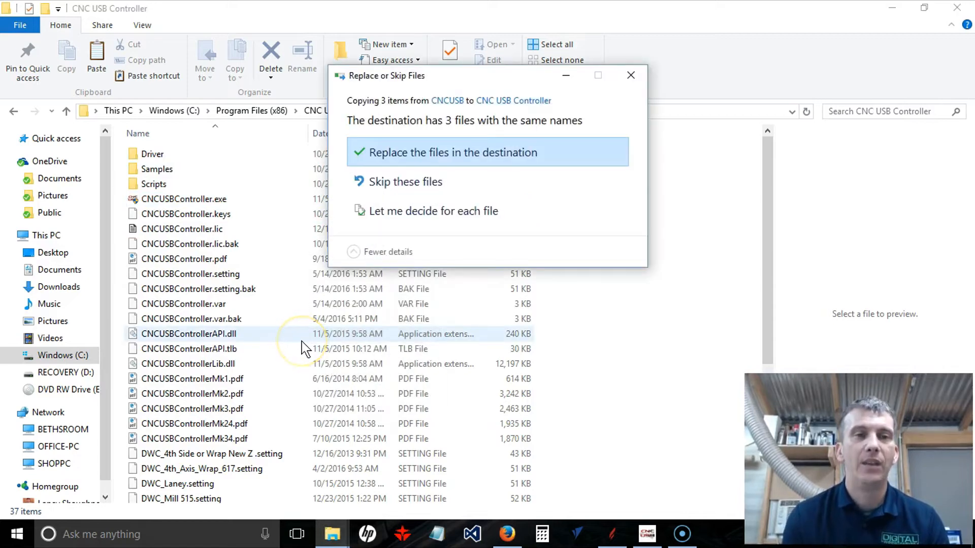
left_click(382, 155)
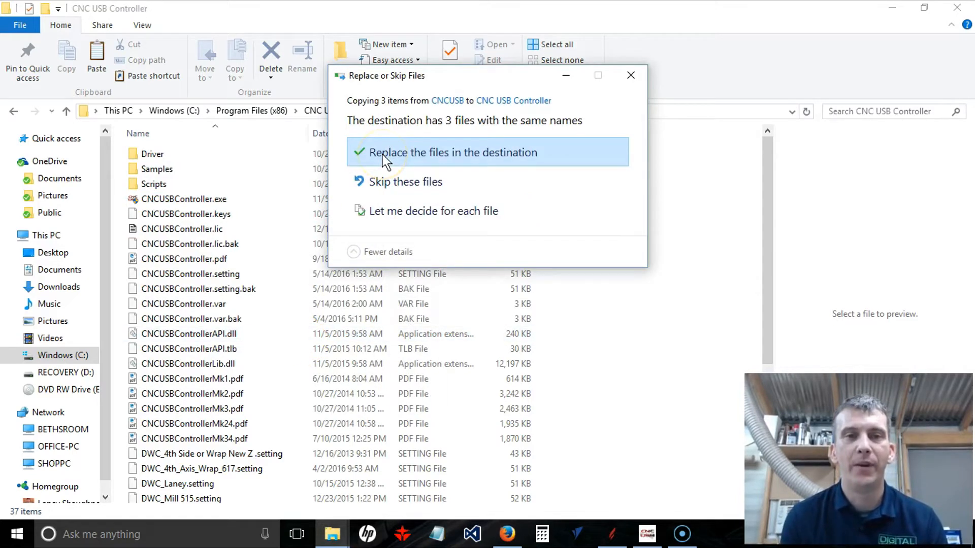
left_click(421, 161)
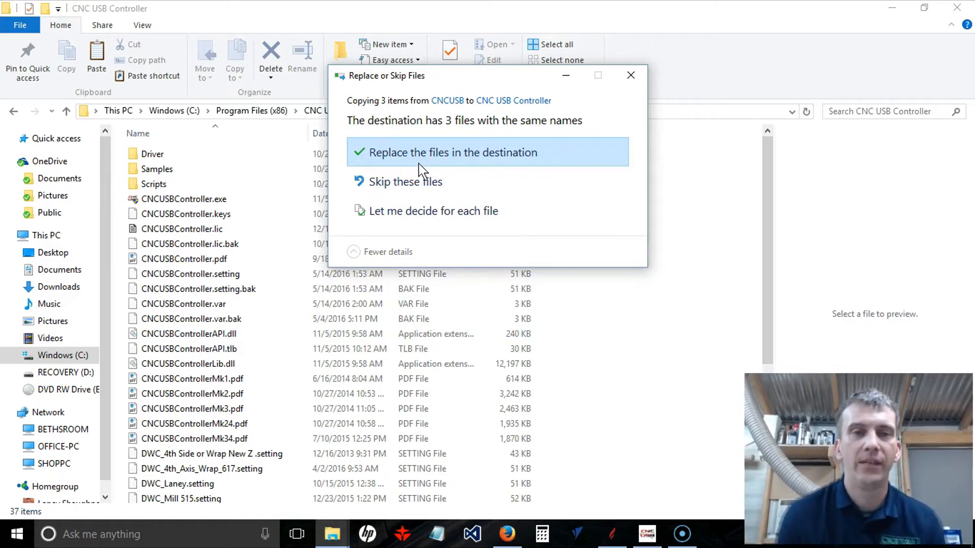
left_click(419, 164)
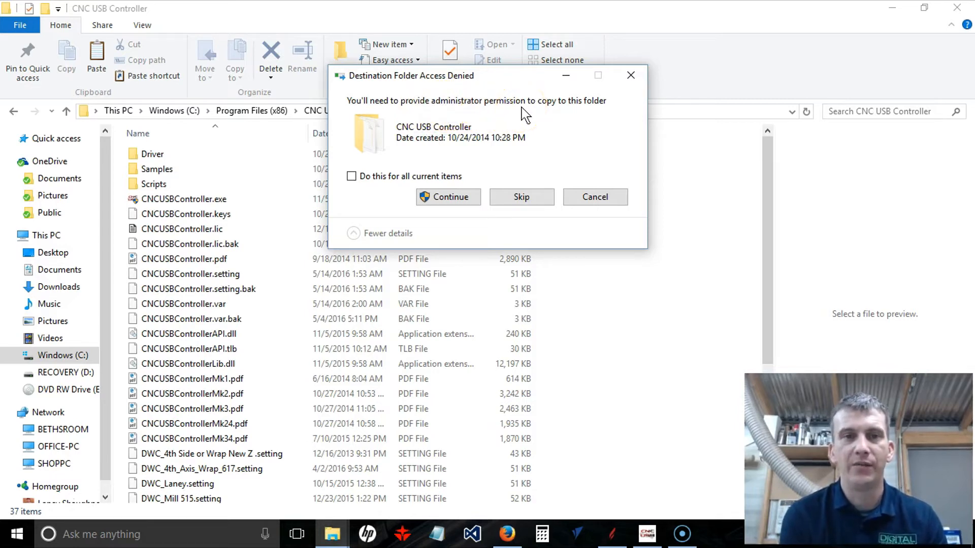
left_click(445, 198)
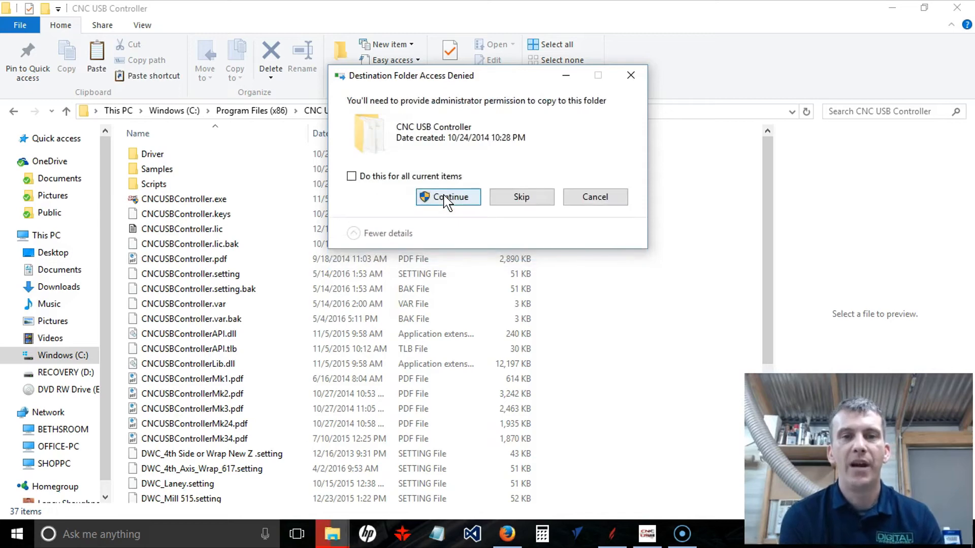
left_click(437, 197)
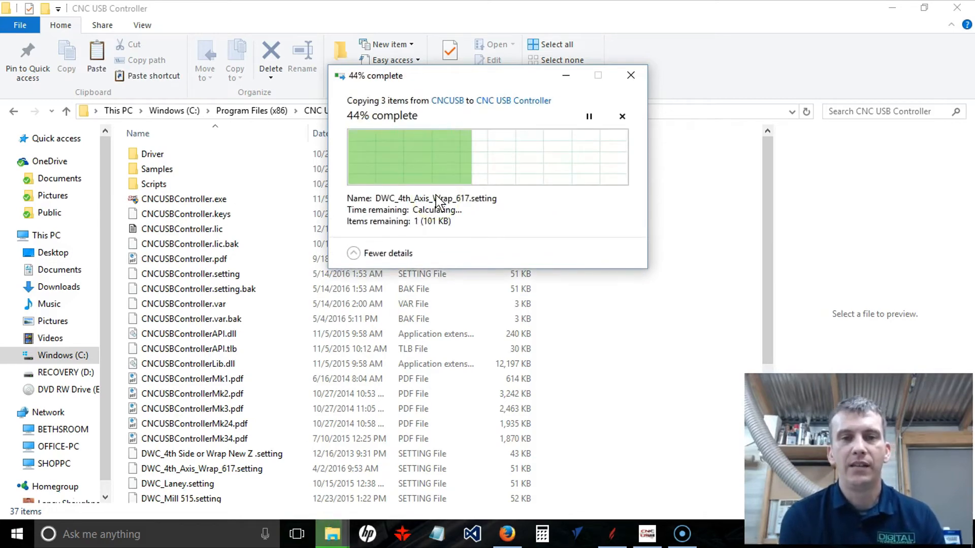
left_click(437, 201)
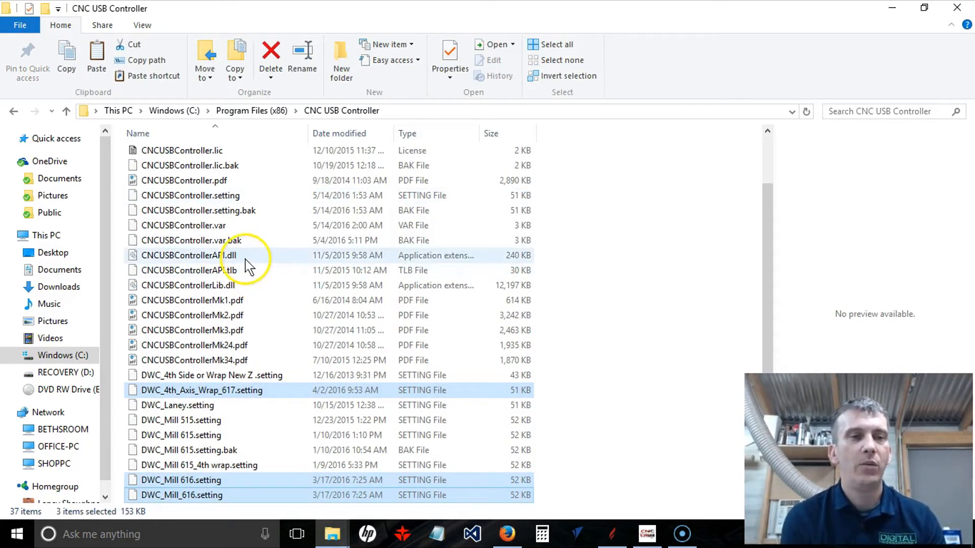
Minimise File Explorer, switch to CNC USB Controller and import the settings from DWC_Mill 616.setting.
left_click(891, 7)
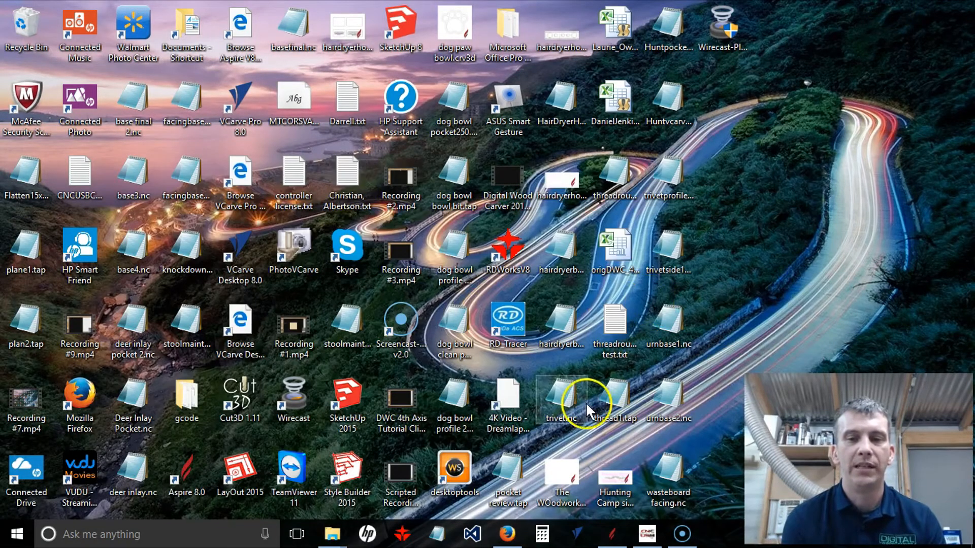
left_click(652, 535)
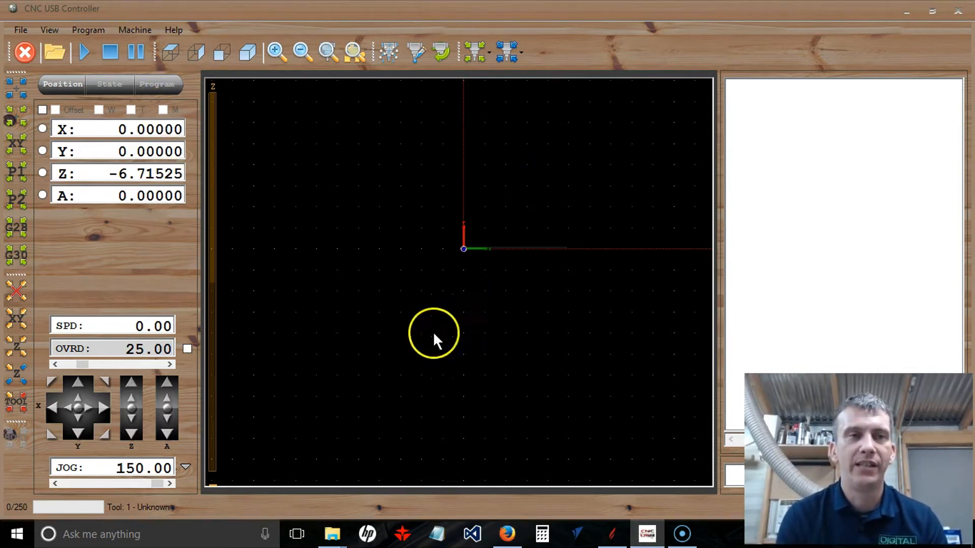
left_click(20, 30)
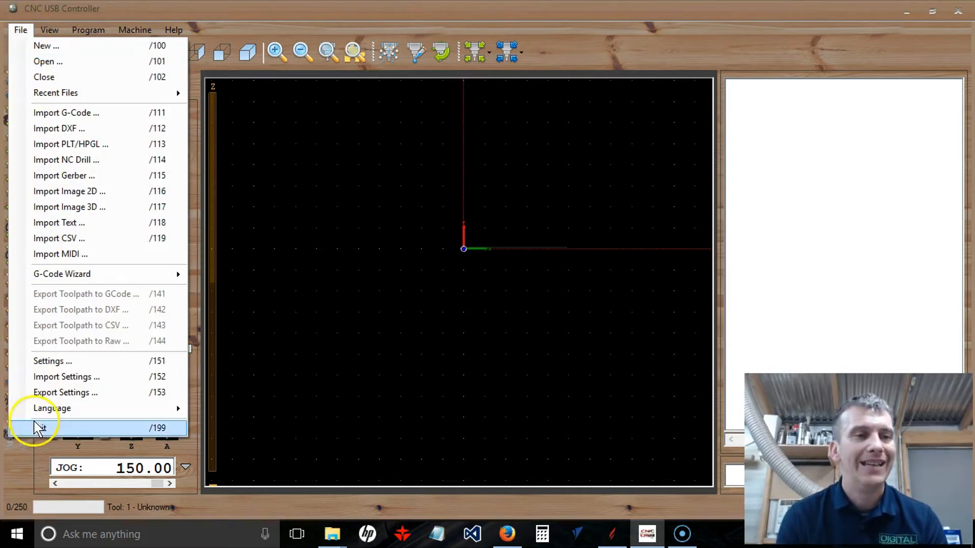
left_click(33, 382)
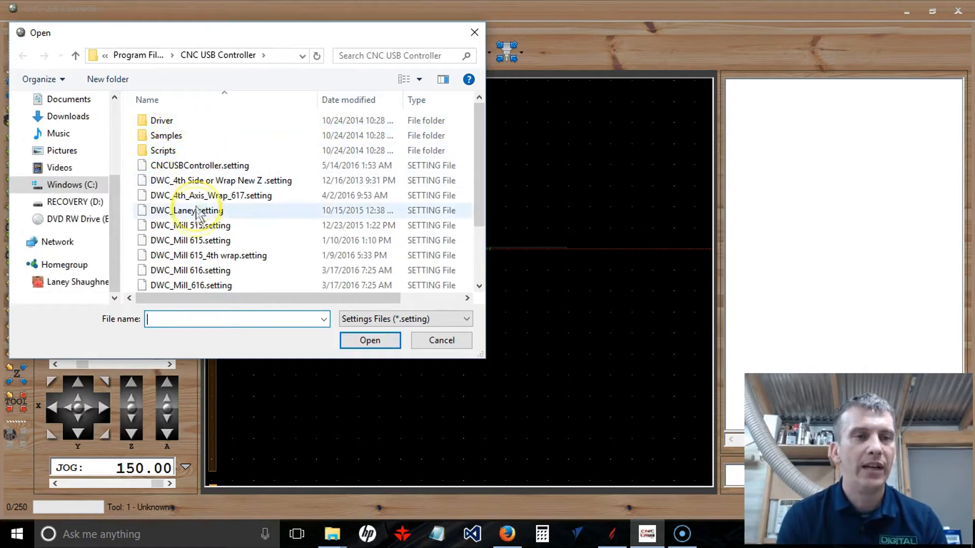
left_click(168, 271)
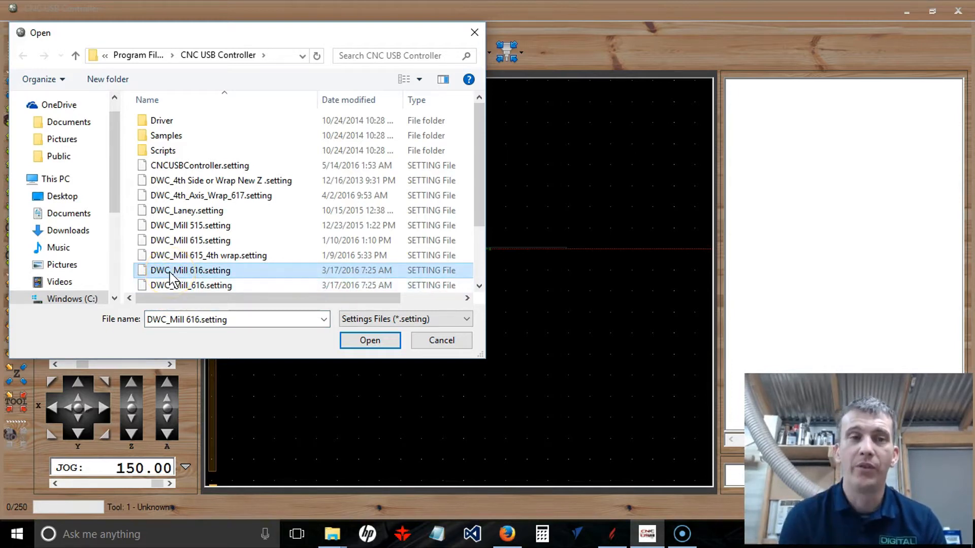
left_click(170, 274)
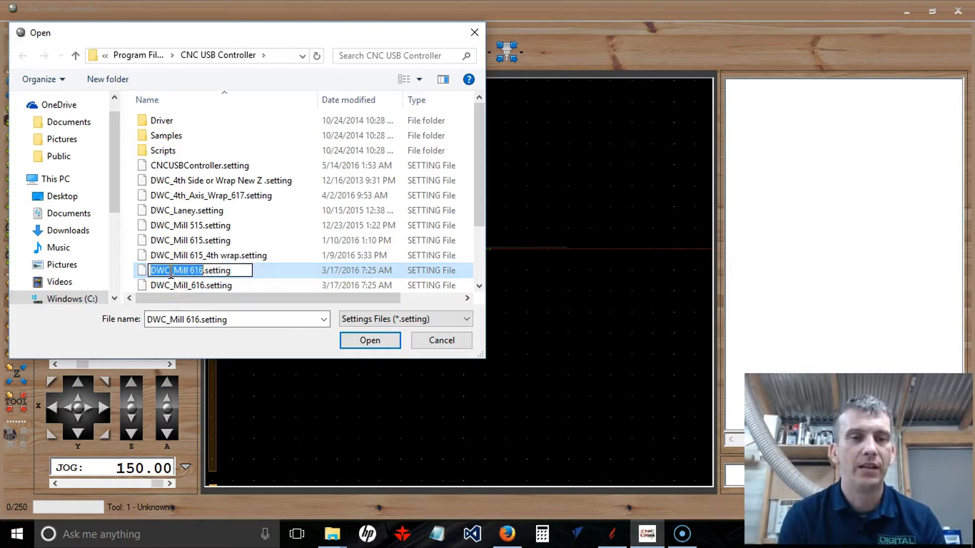
left_click(144, 270)
left_click(353, 340)
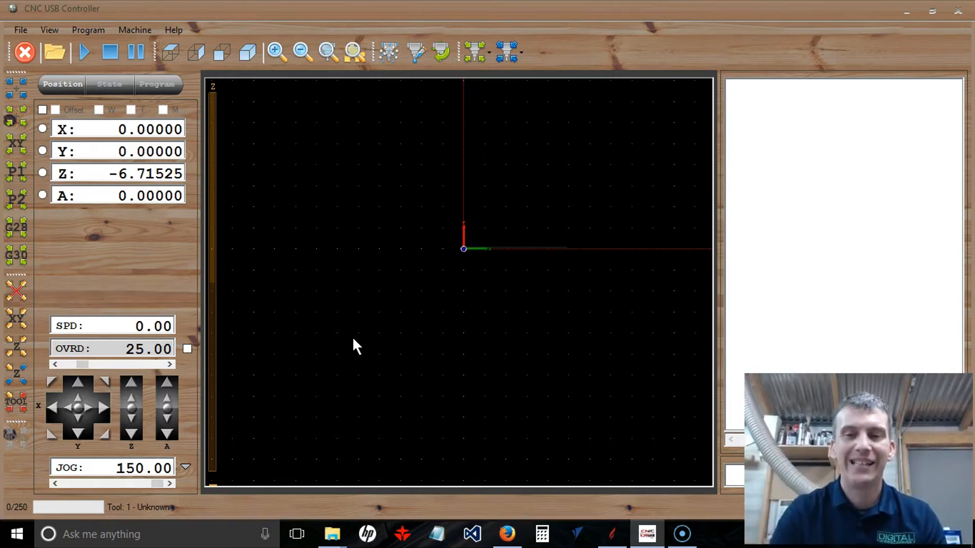
Exit CNC USB Controller and launch it again so the imported settings are loaded.
left_click(21, 30)
left_click(41, 425)
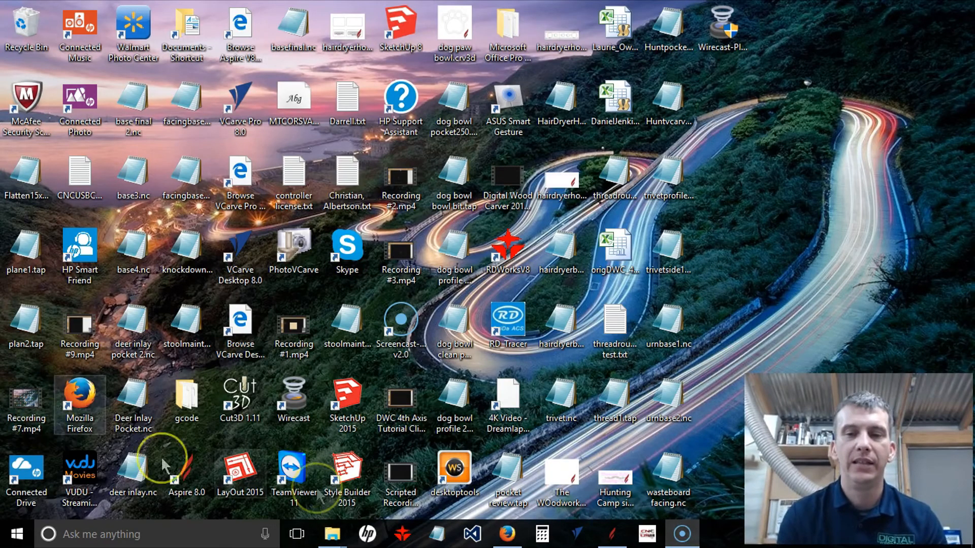
left_click(646, 534)
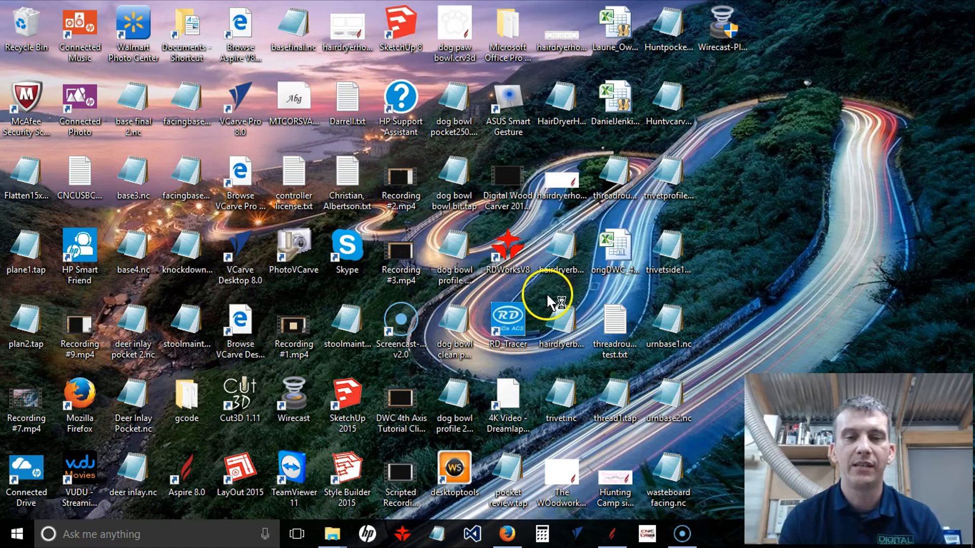
left_click(648, 533)
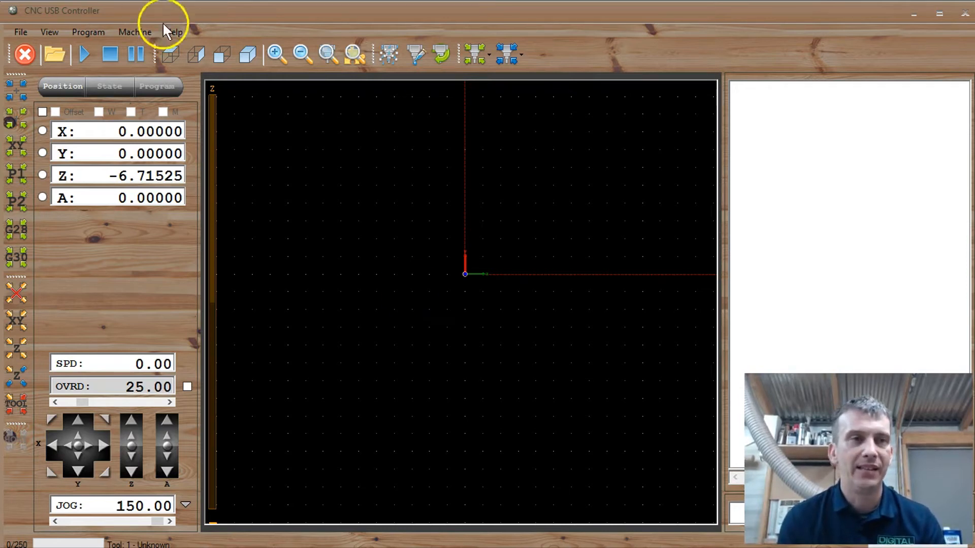
Open the license activation dialog to review the activation code and registration key fields, then cancel it.
left_click(173, 32)
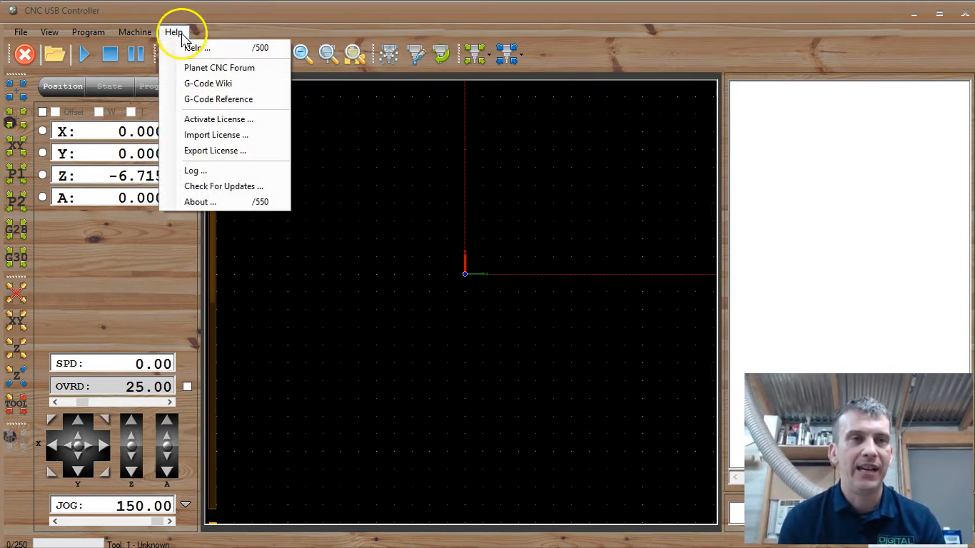
left_click(191, 119)
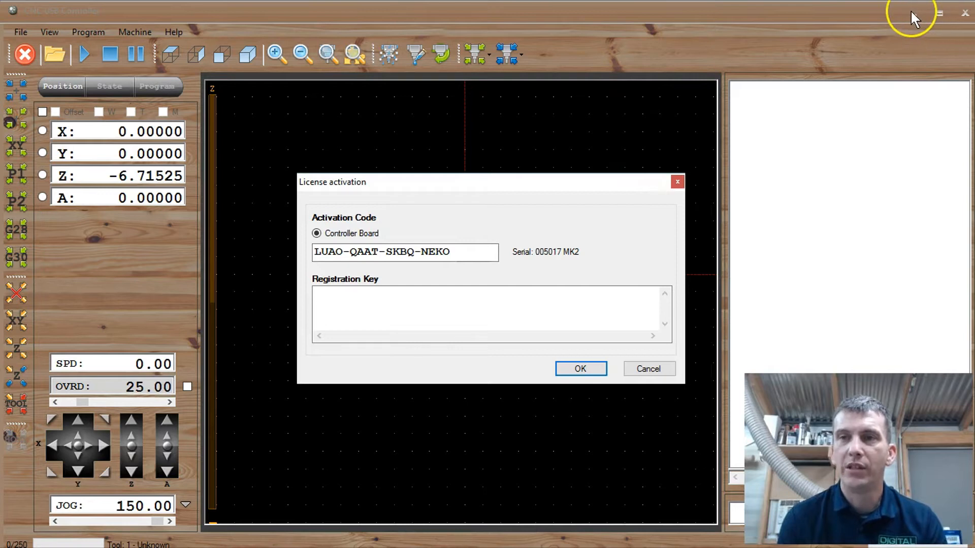
left_click(644, 374)
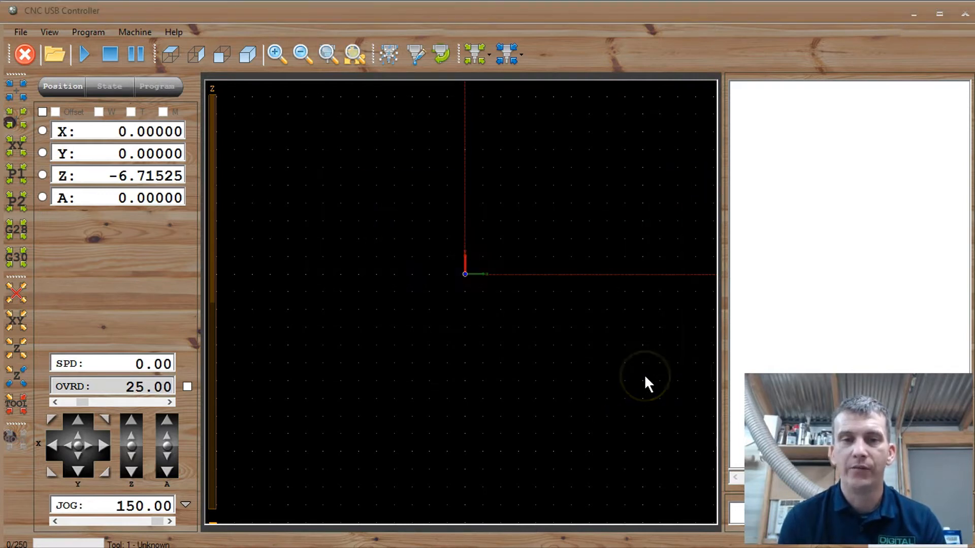
Minimise CNC USB Controller and switch to the File Explorer window showing its installation folder.
left_click(909, 15)
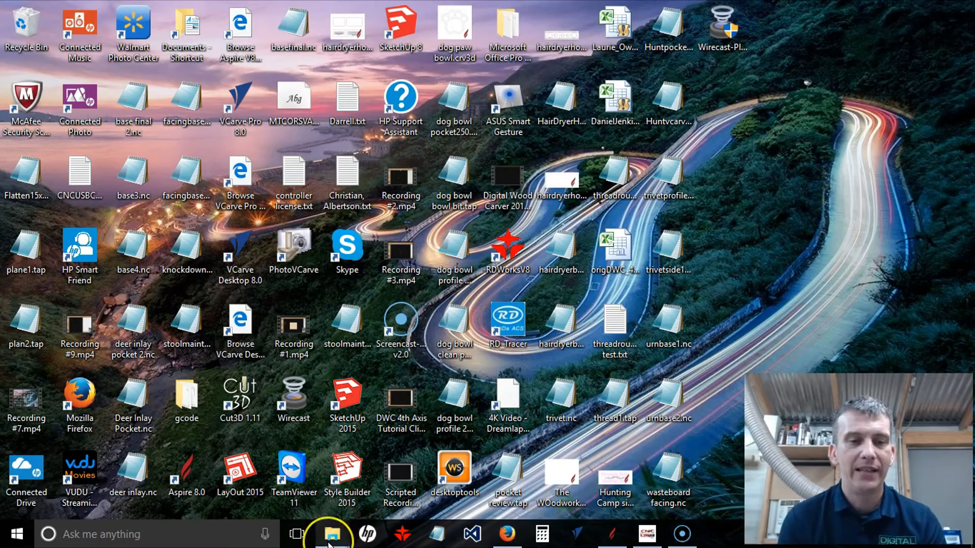
mouse_move(329, 543)
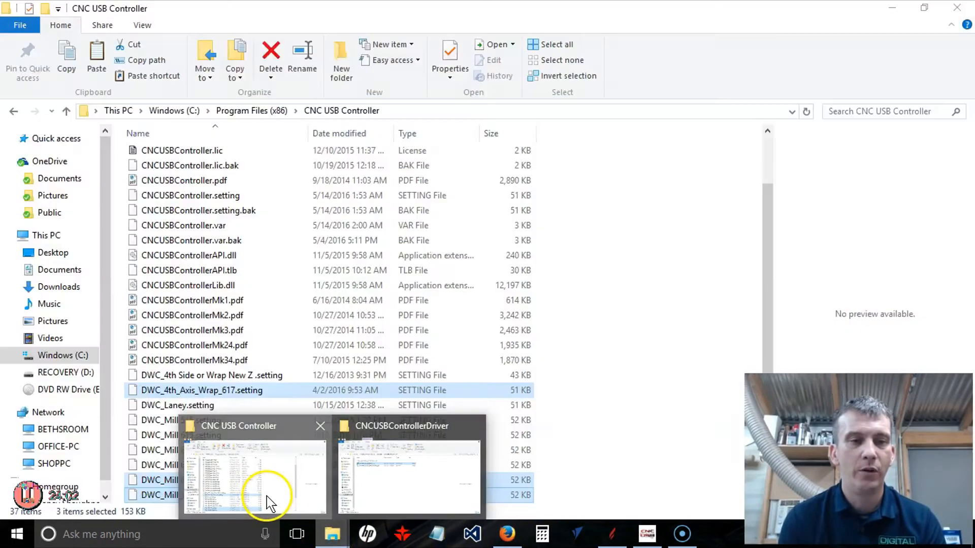
left_click(267, 498)
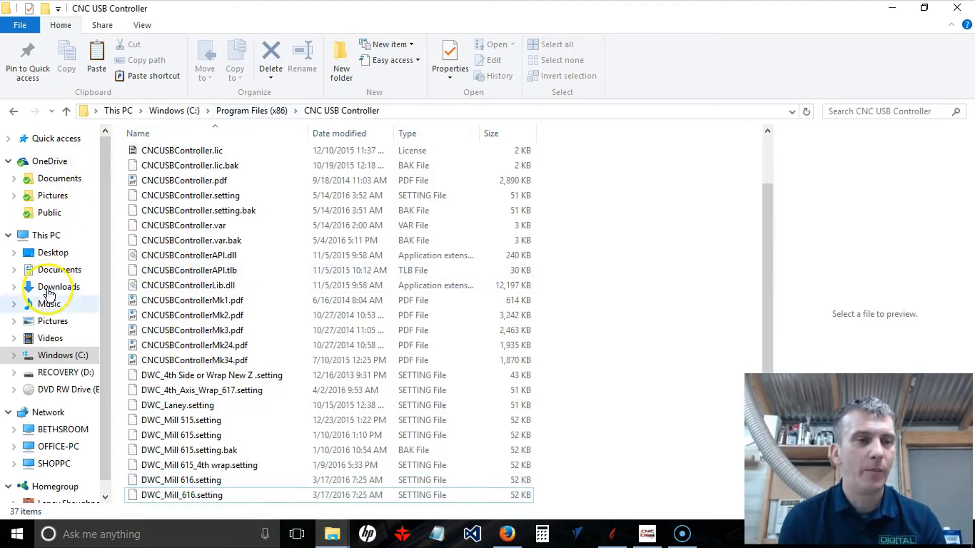
Open the license text file on the DVD drive, copy the registration key from its second line, and minimise Notepad.
left_click(55, 396)
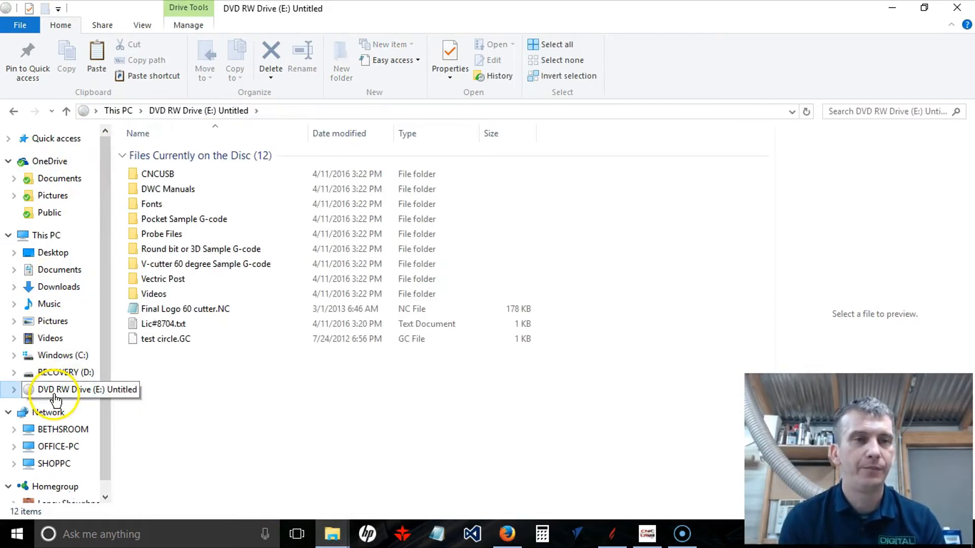
double_click(156, 330)
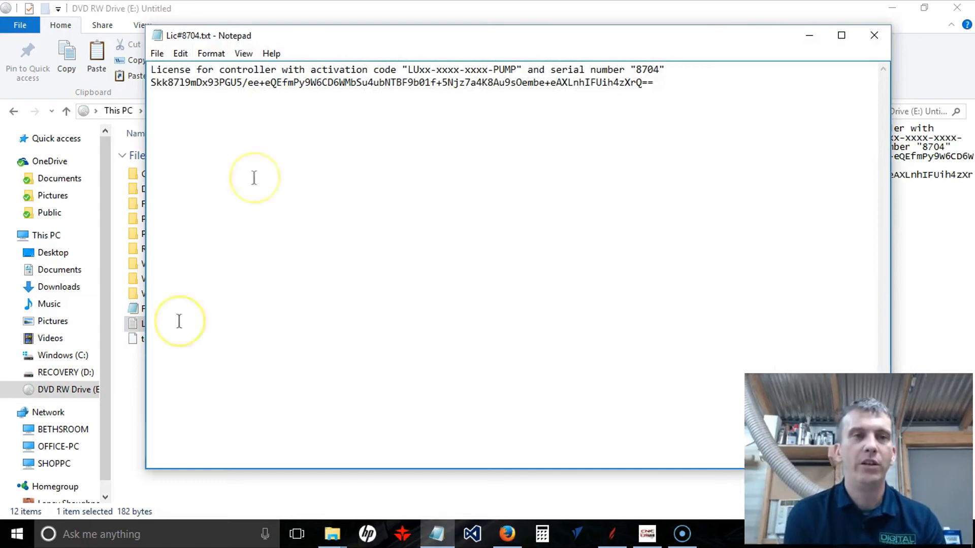
left_click_drag(355, 34, 326, 66)
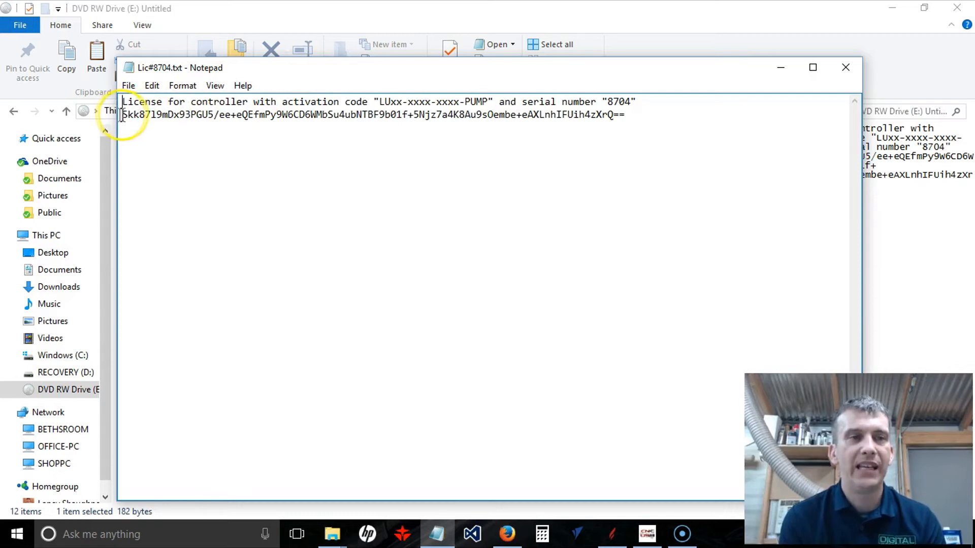
left_click_drag(121, 116, 640, 116)
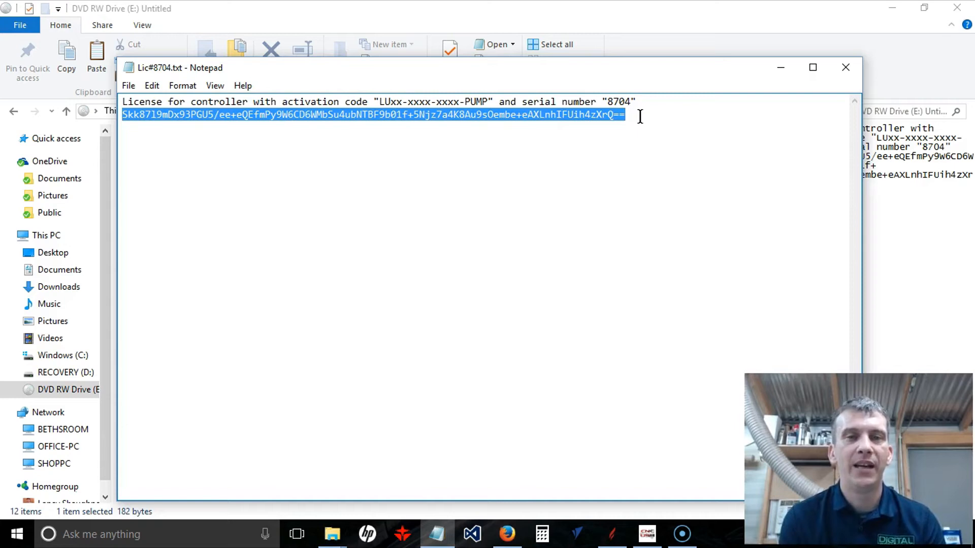
right_click(475, 113)
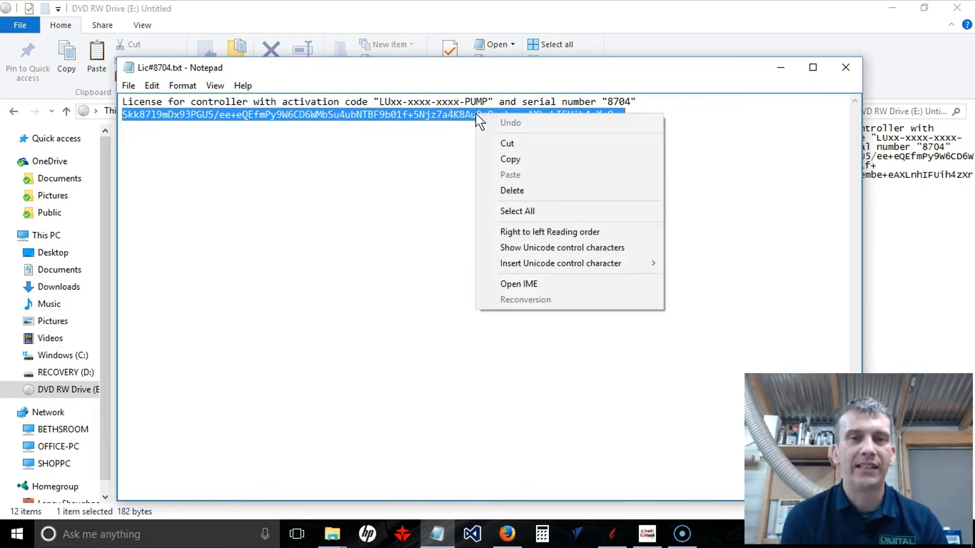
left_click(493, 156)
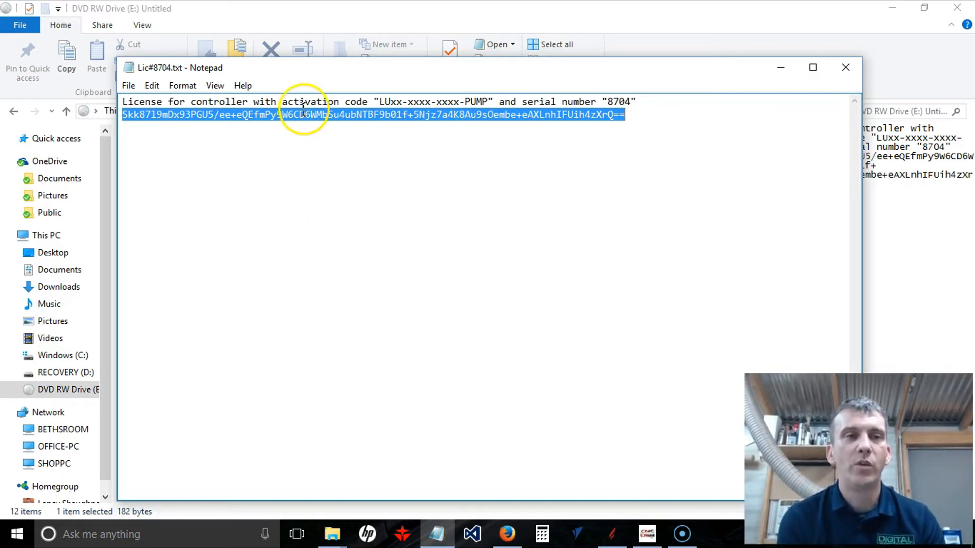
left_click(781, 68)
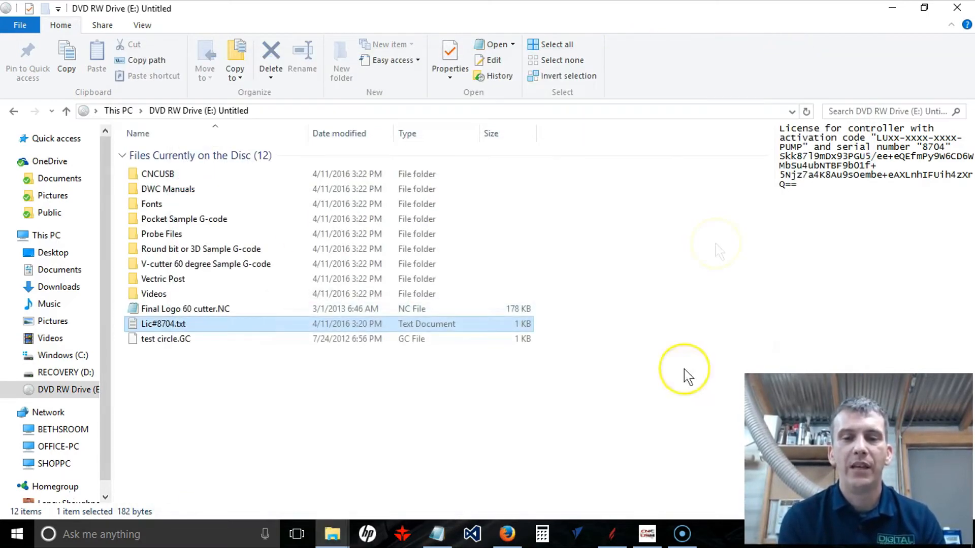
Switch to CNC USB Controller and refit its window so the full menu and status bar fit above the taskbar.
left_click(648, 532)
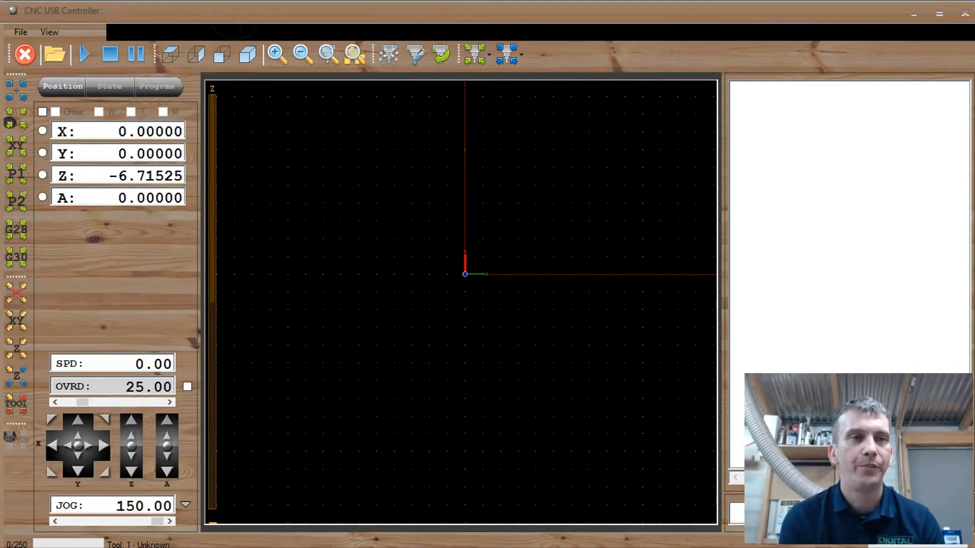
left_click(938, 13)
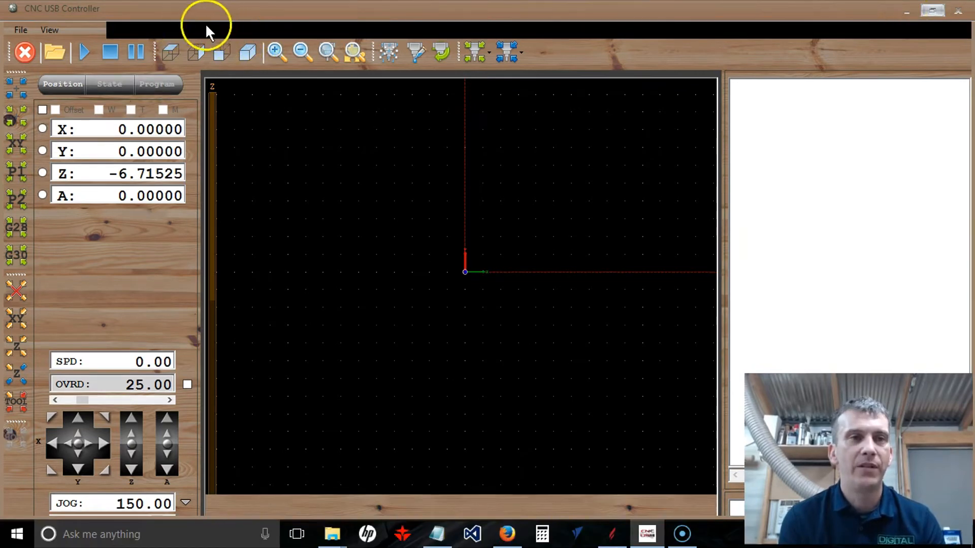
left_click(932, 11)
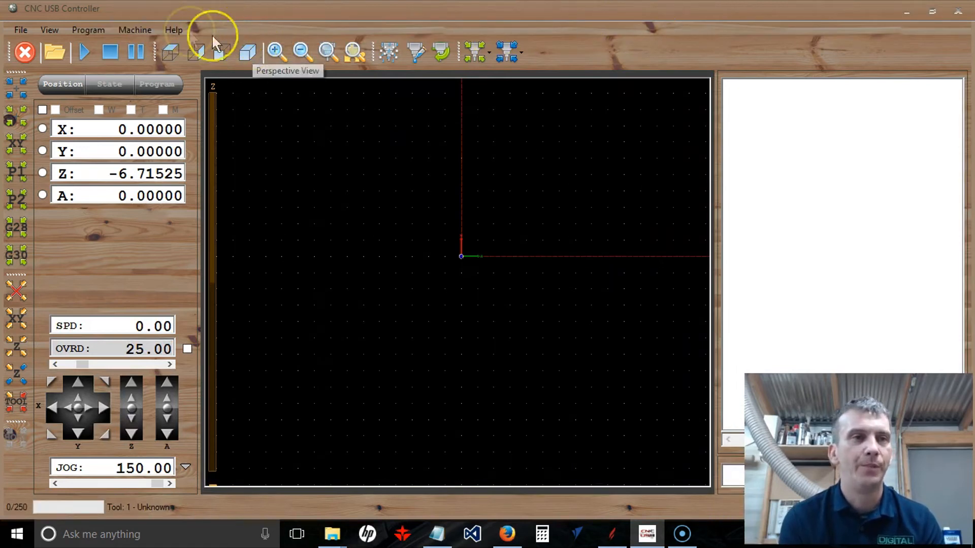
Open the license activation dialog and paste the copied license key into the Registration Key field.
left_click(174, 30)
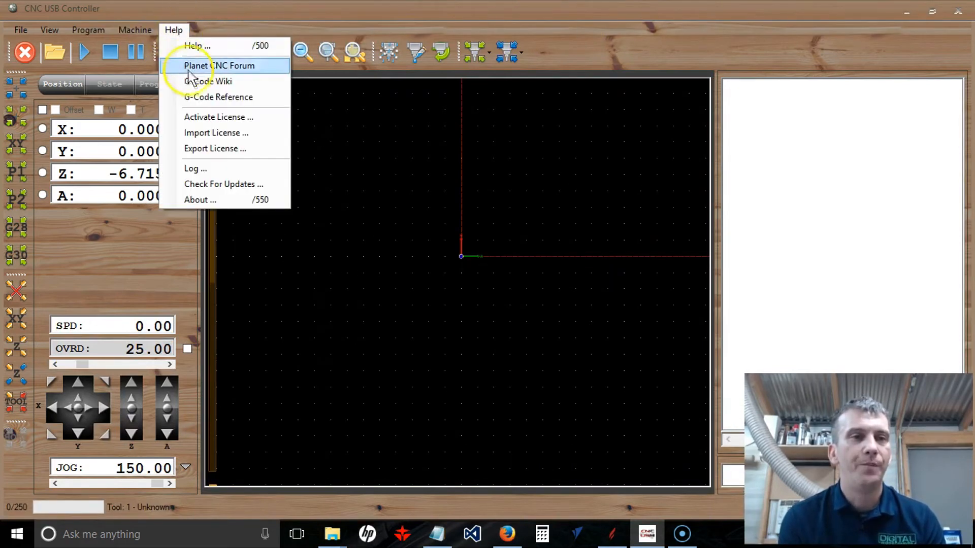
left_click(193, 122)
left_click(338, 278)
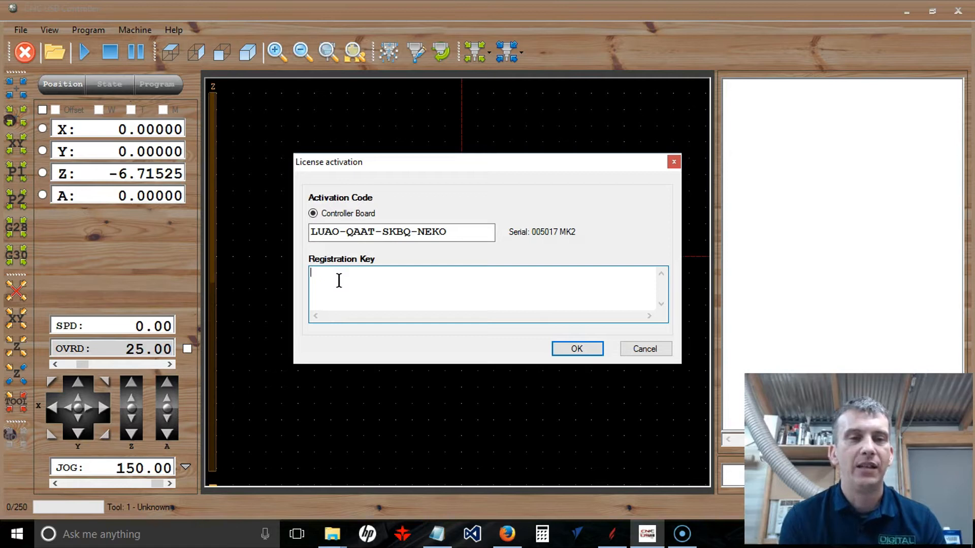
right_click(339, 281)
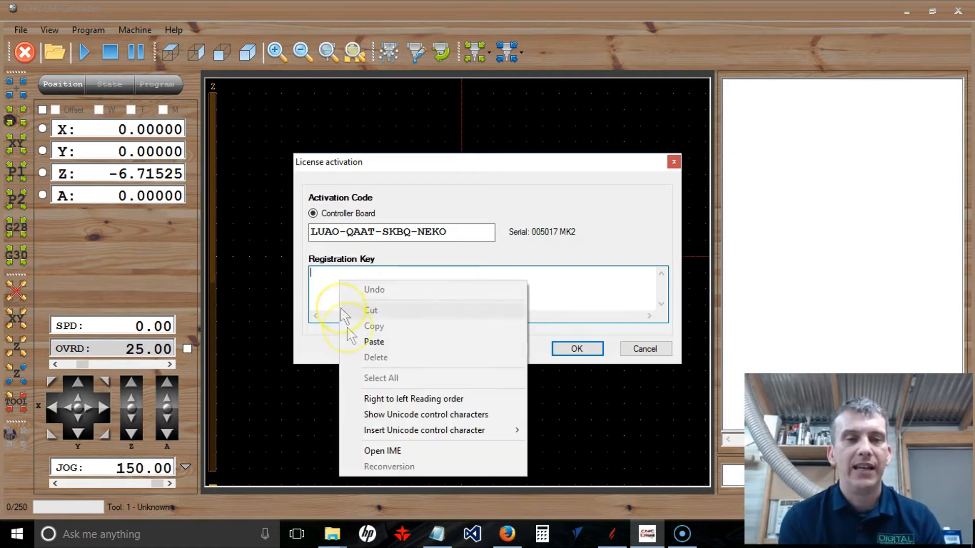
left_click(359, 341)
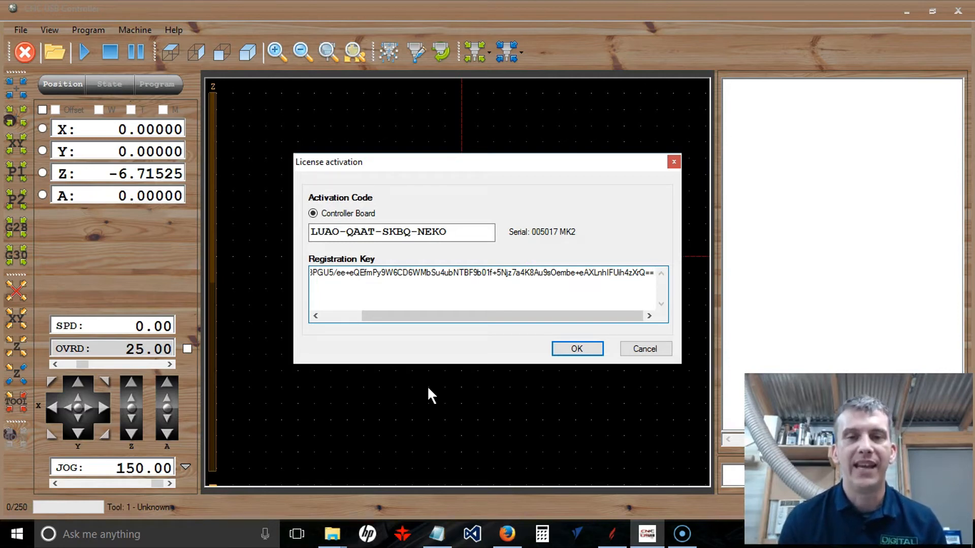
Clear the pasted registration key and cancel the license activation.
left_click(654, 275)
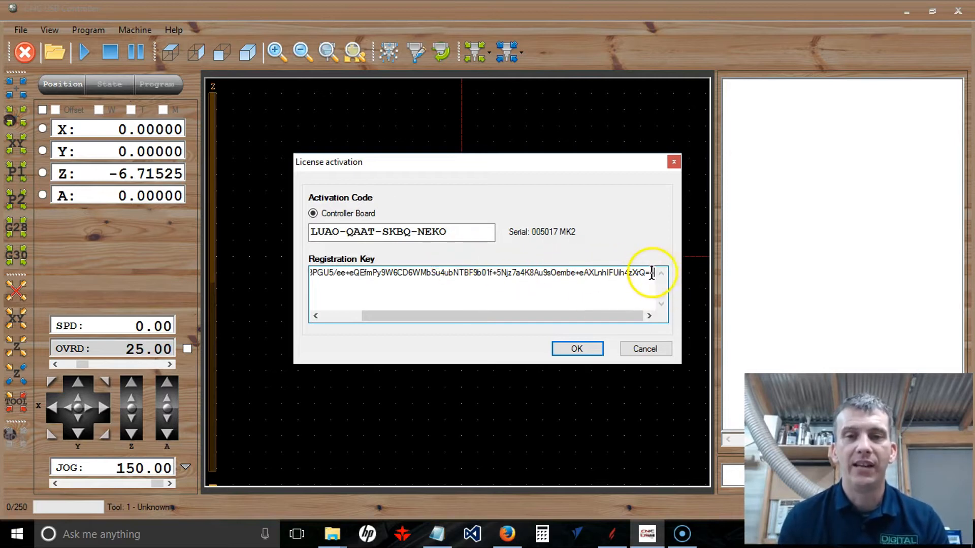
left_click_drag(655, 273, 210, 292)
key("Delete")
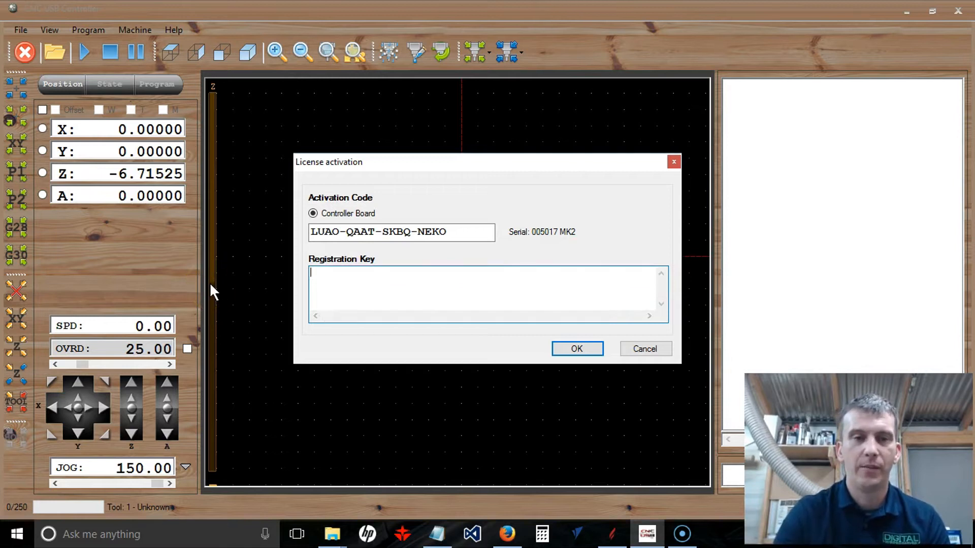
left_click(646, 349)
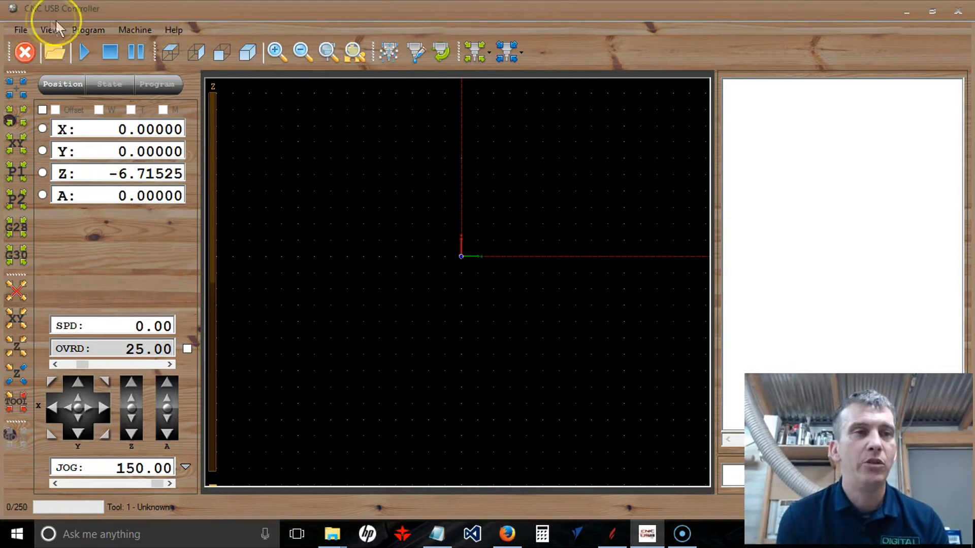
Import the G-code file ATLANTA GOBBLER.tap from the Texture Images folder.
left_click(20, 30)
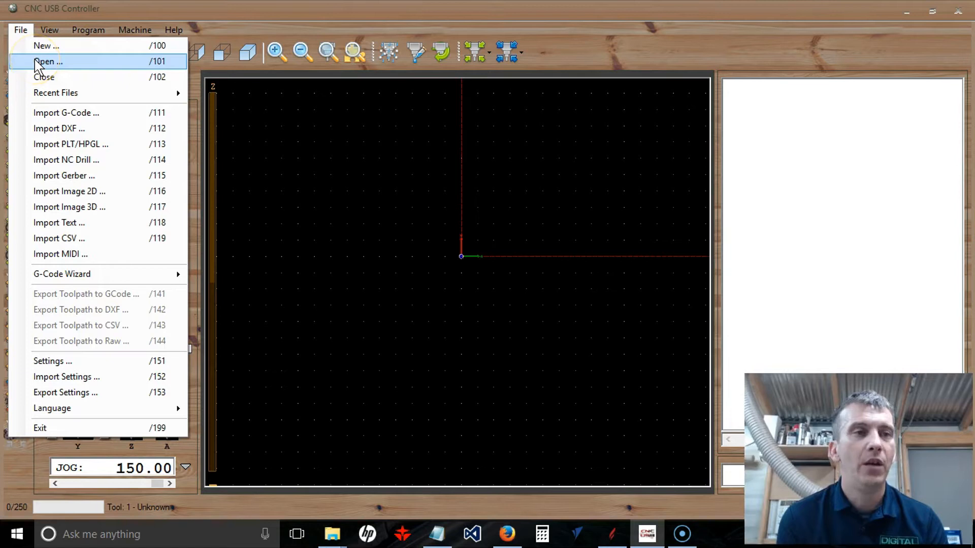
left_click(32, 110)
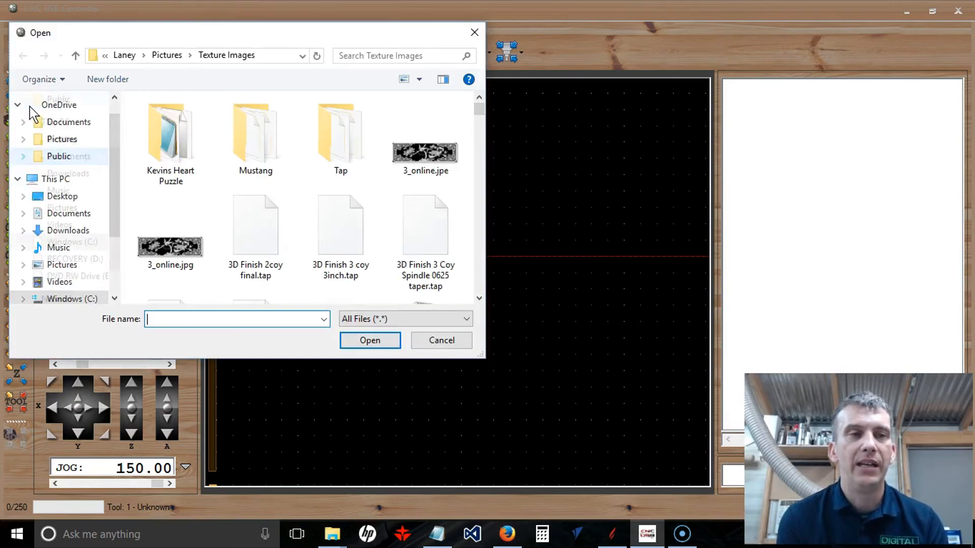
left_click_drag(479, 109, 479, 136)
double_click(255, 236)
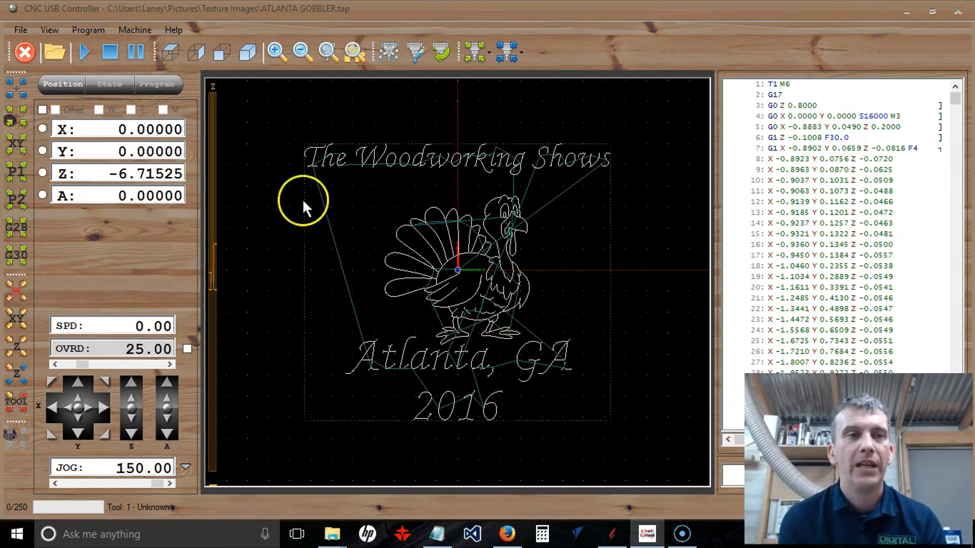
left_click(21, 31)
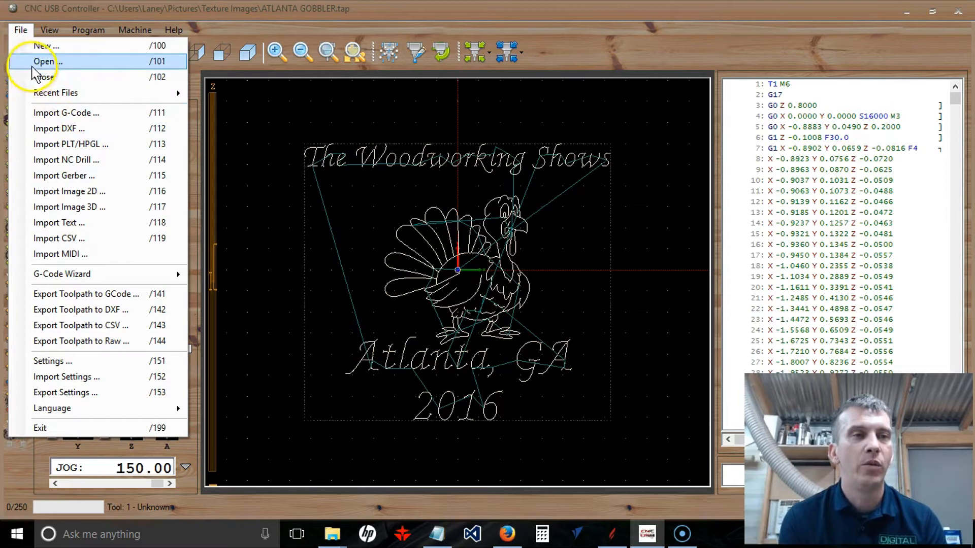
left_click(38, 113)
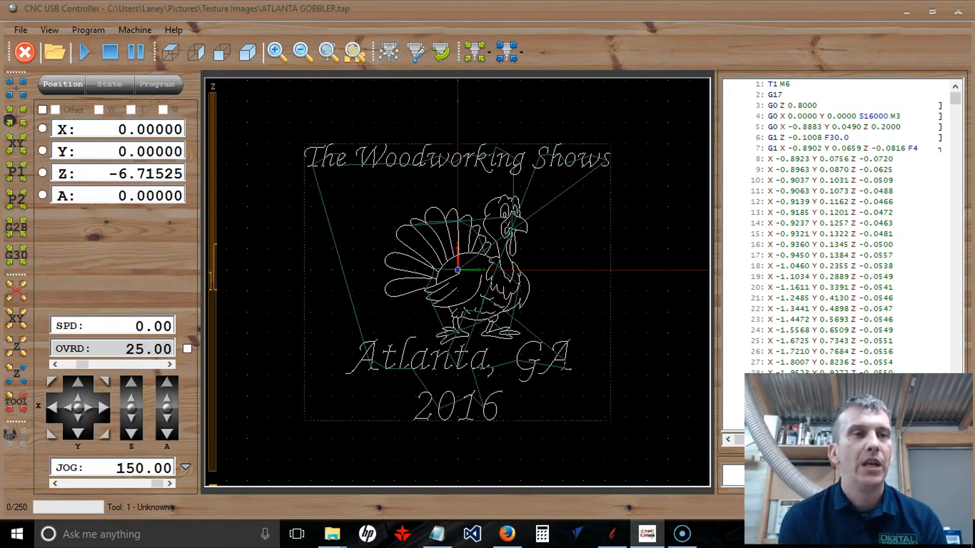
left_click(51, 30)
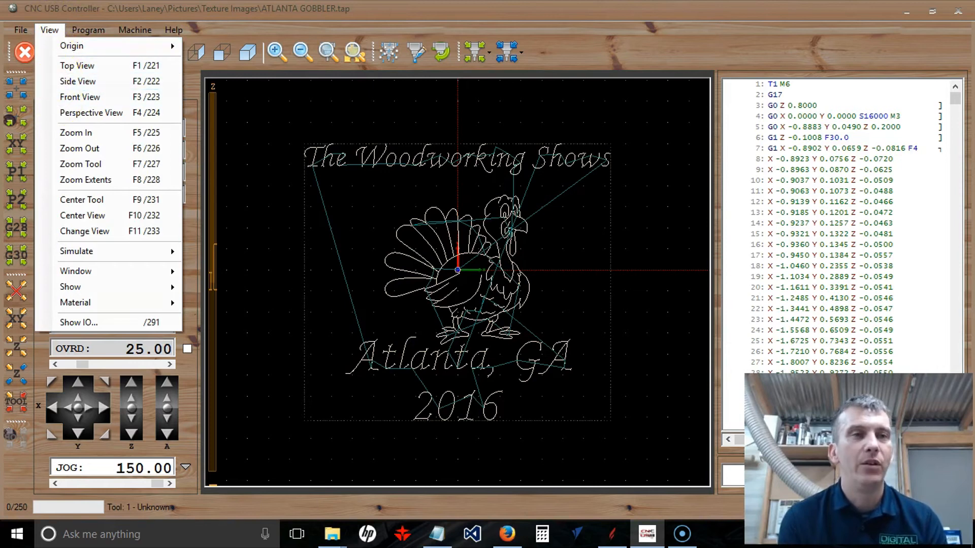
left_click(50, 31)
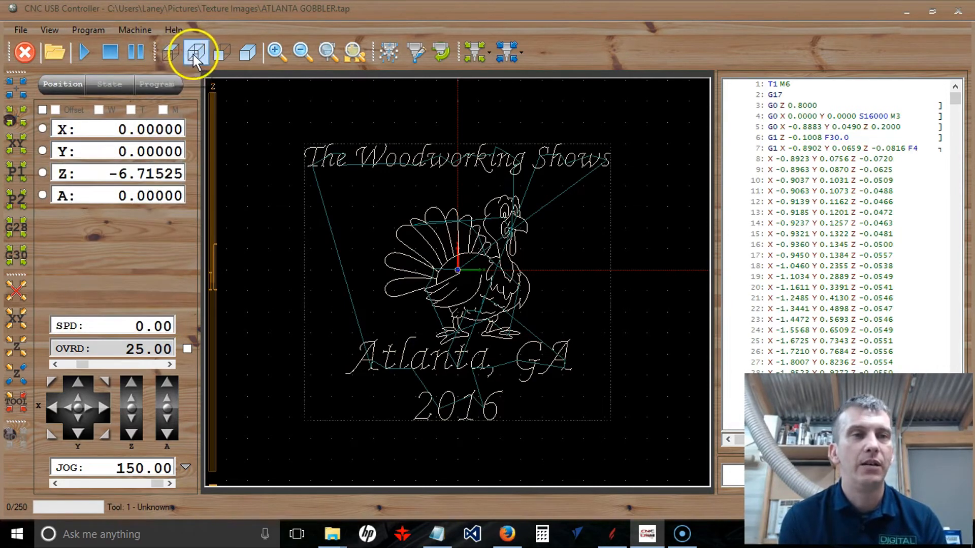
View the toolpath in Perspective View and Front View, and return to Top View.
left_click(241, 56)
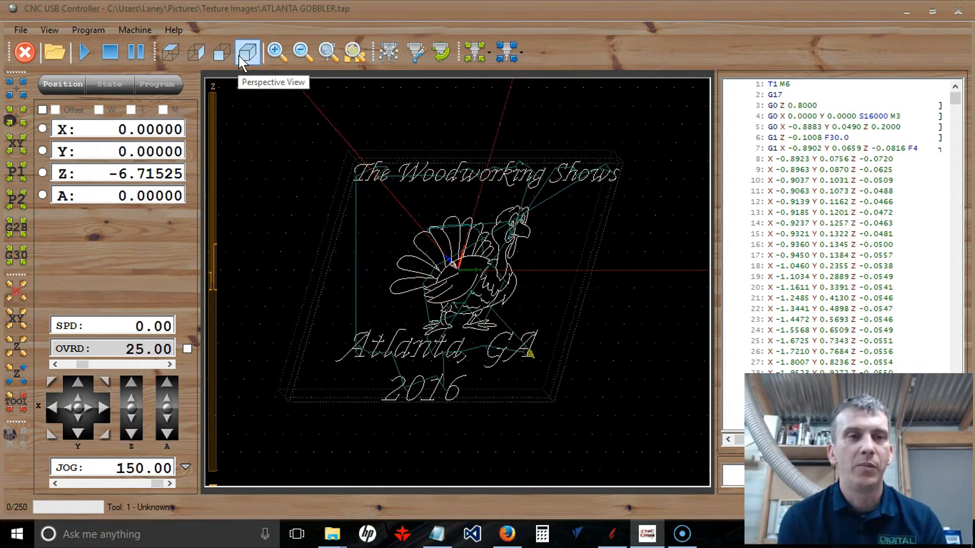
left_click(221, 54)
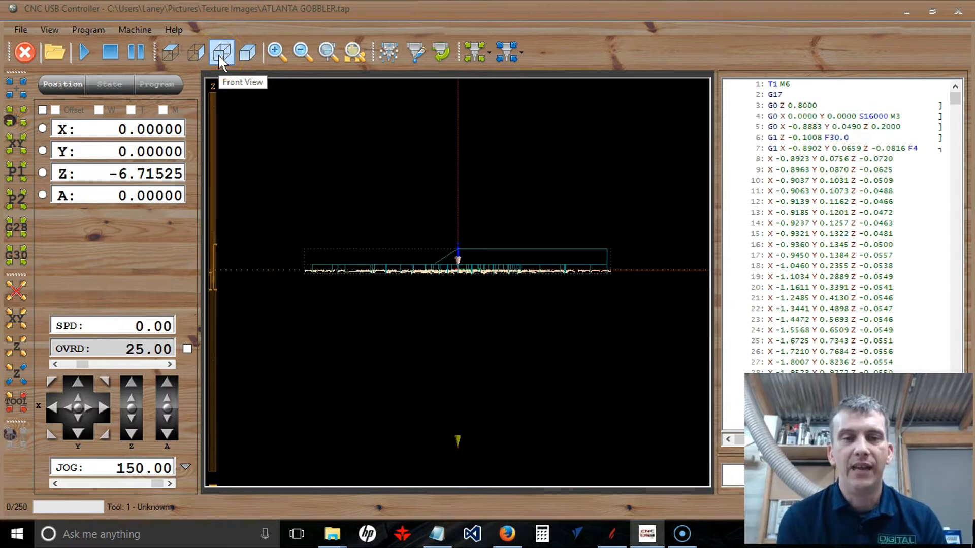
left_click(169, 56)
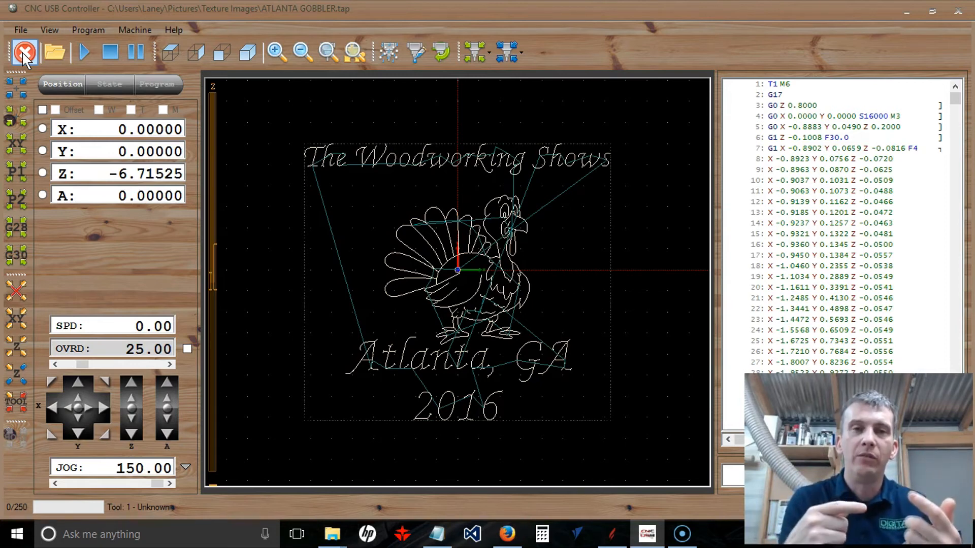
Try the Spindle - M3 control, and engage and release the emergency stop.
left_click(441, 52)
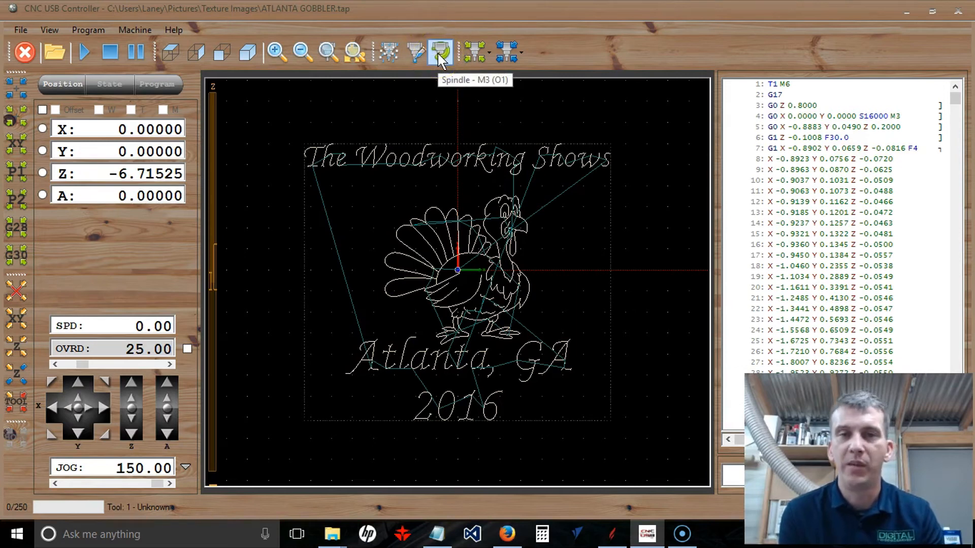
left_click(438, 54)
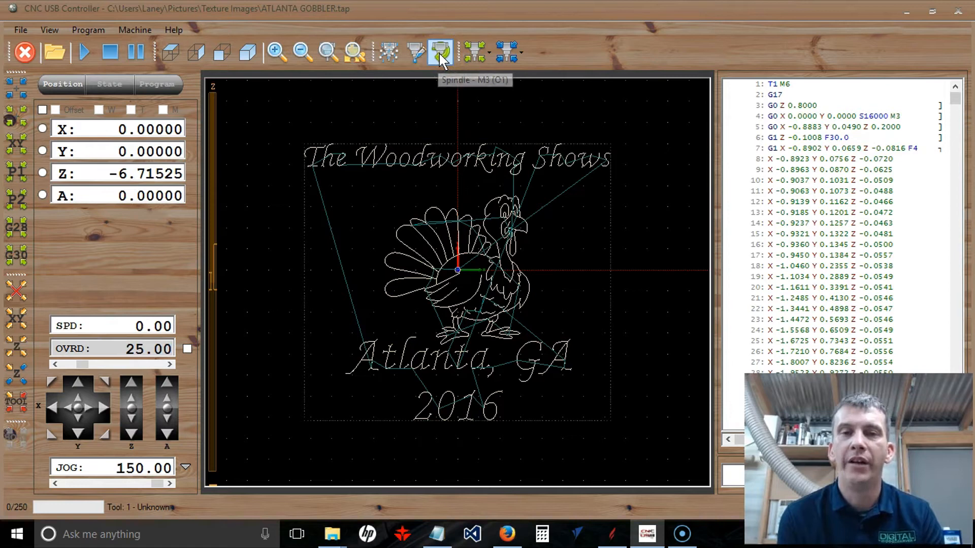
left_click(26, 52)
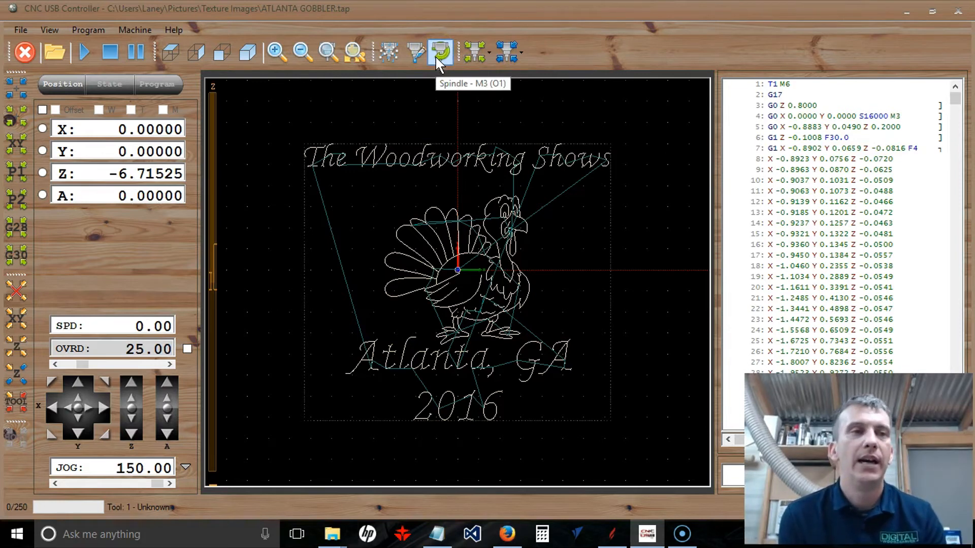
left_click(21, 31)
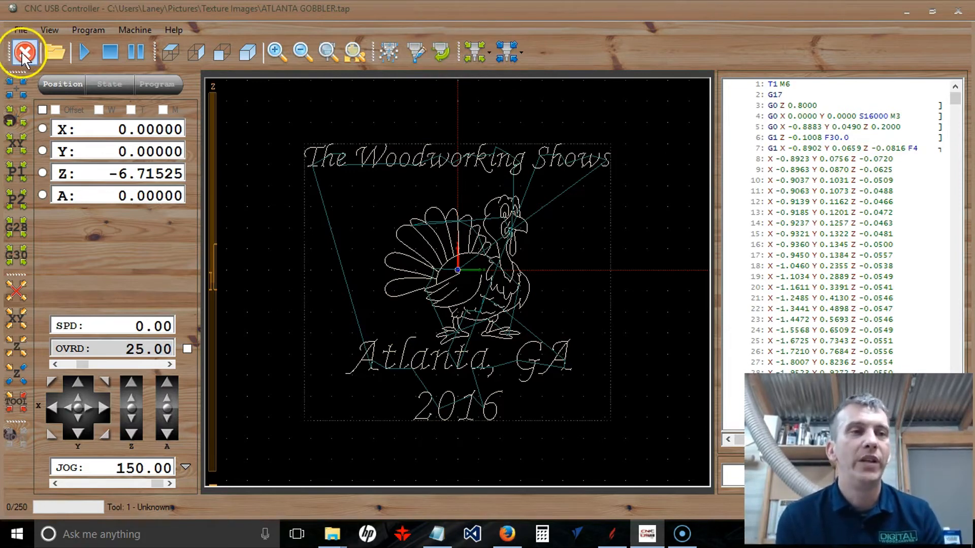
left_click(24, 52)
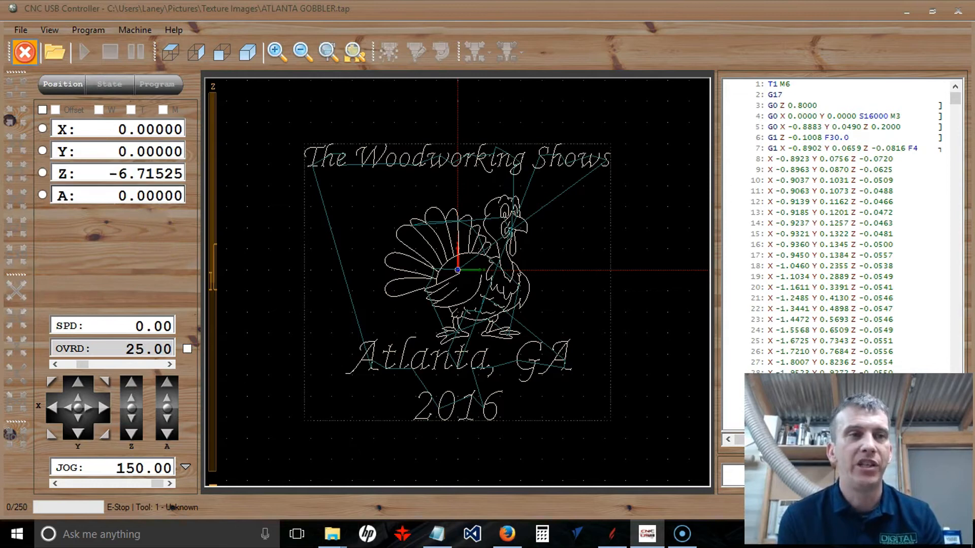
left_click(24, 53)
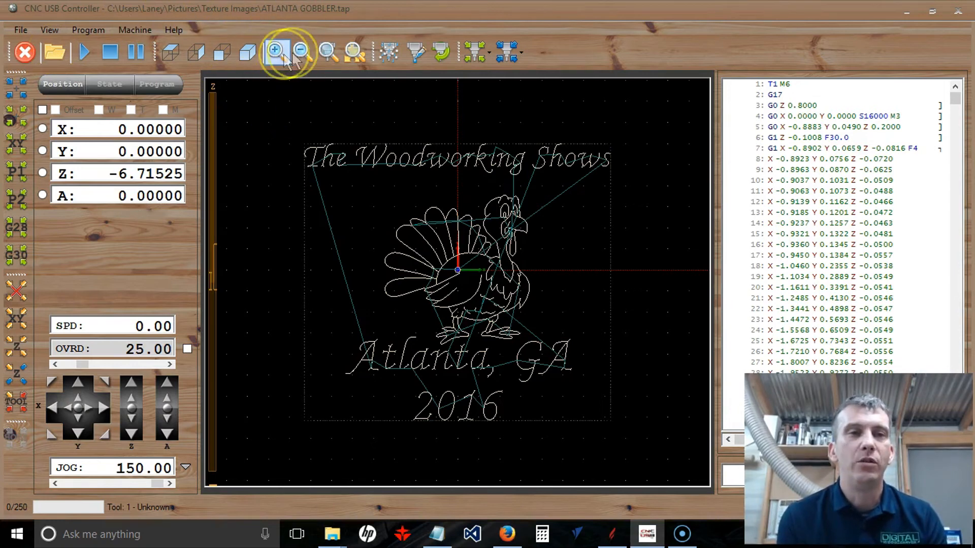
Zoom in two levels on the turkey toolpath and zoom back out two levels.
left_click(276, 54)
left_click(275, 54)
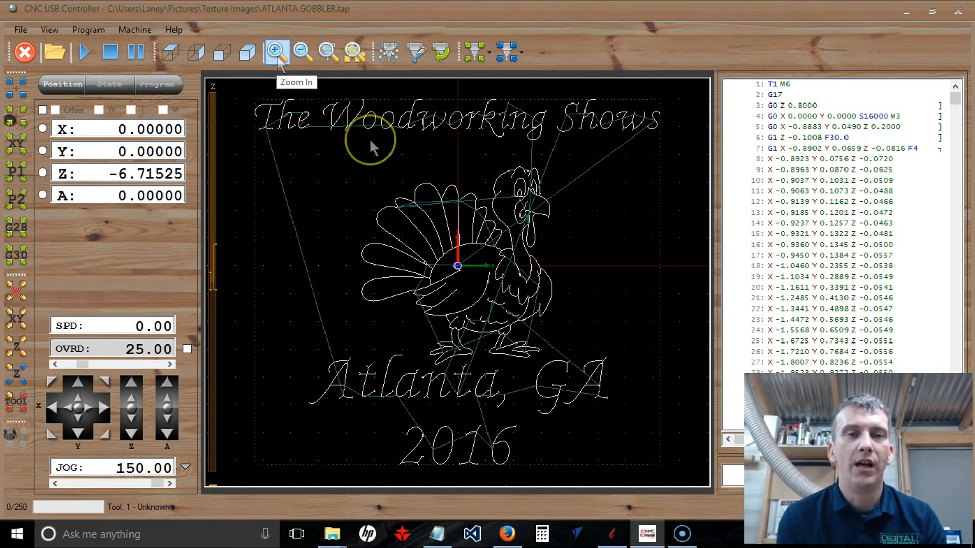
left_click(303, 55)
left_click(304, 56)
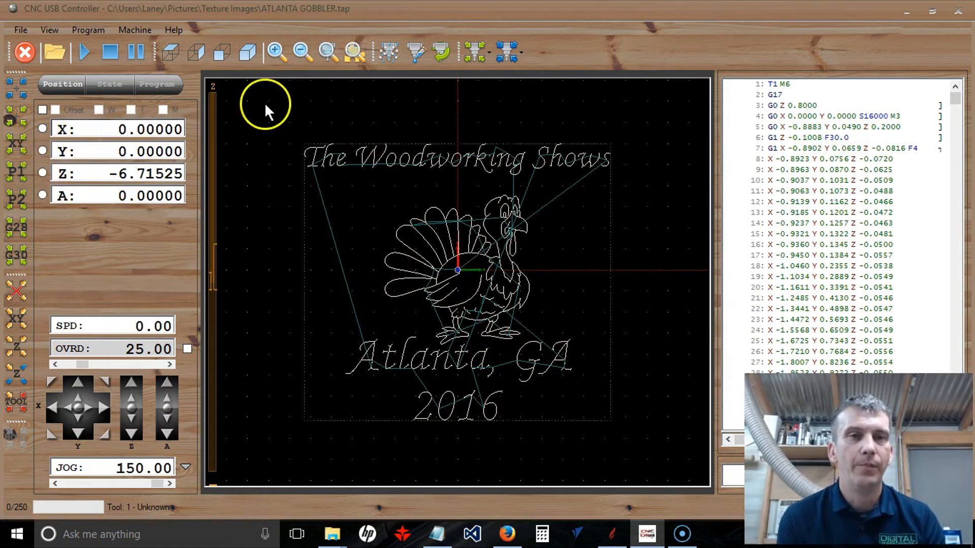
Zoom in on the tool position at the origin, and fit the whole turkey toolpath back in view.
left_click(323, 55)
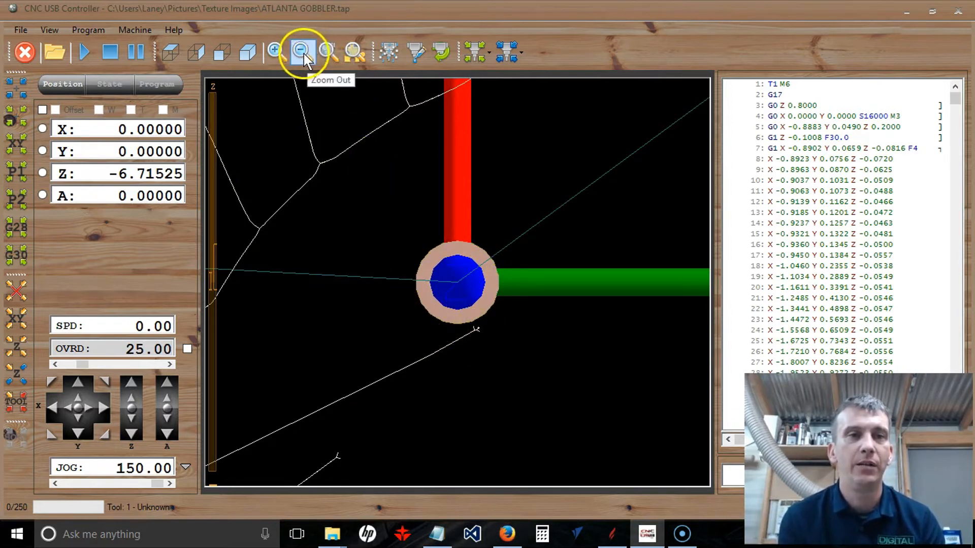
left_click(353, 51)
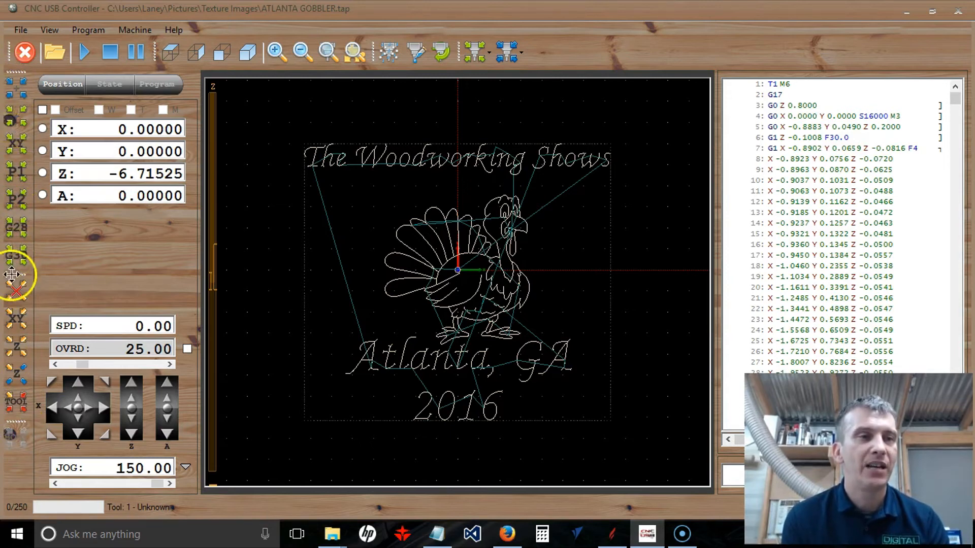
Try the Go To Zero XY command and the Z command with the blue arrows.
left_click(15, 148)
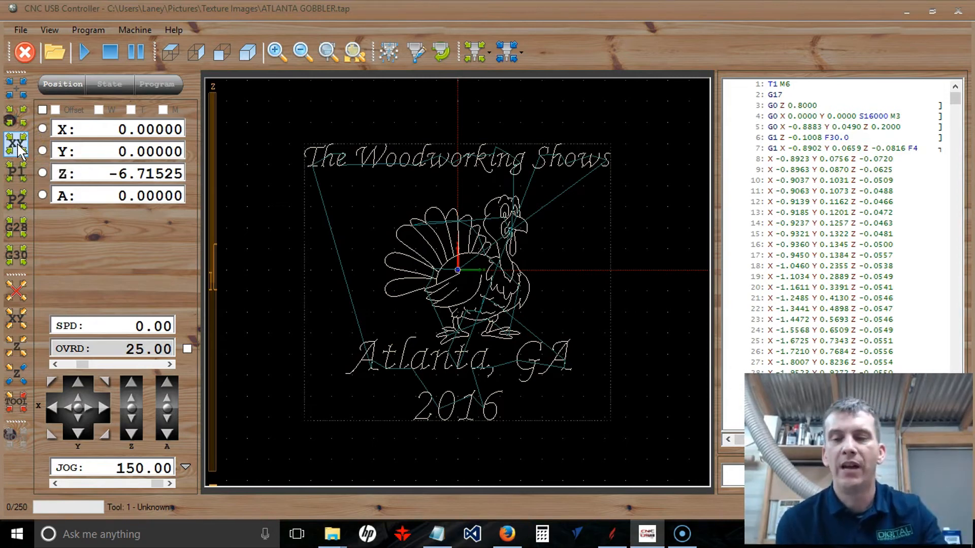
left_click(15, 147)
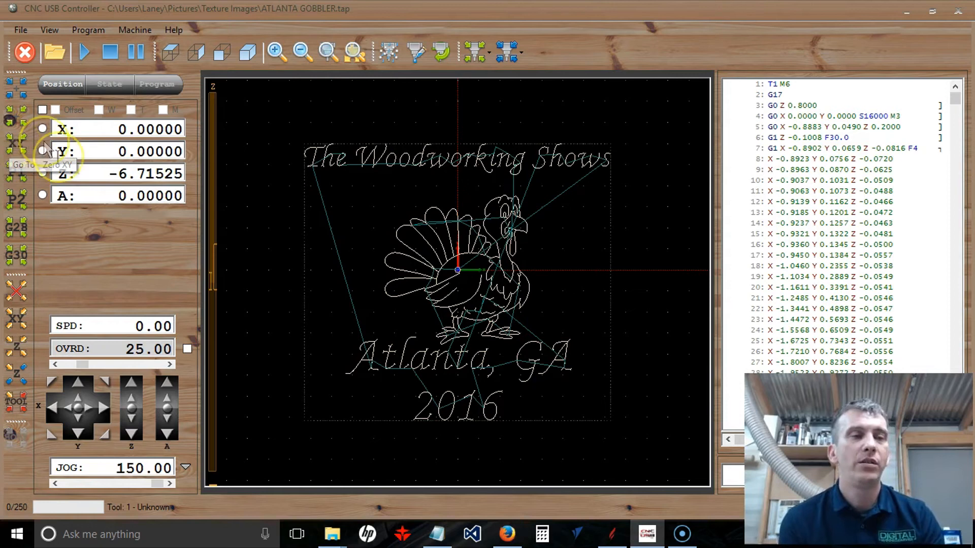
left_click(15, 376)
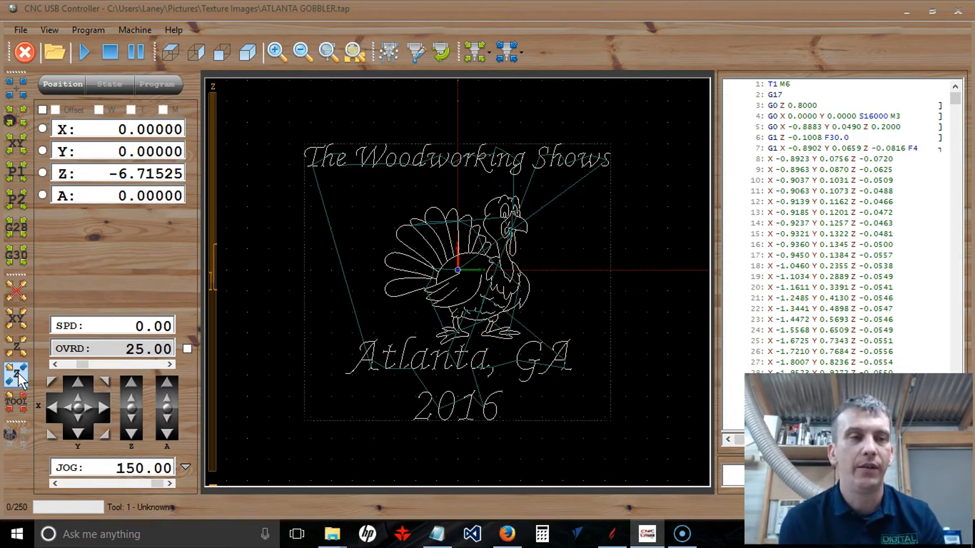
left_click(25, 377)
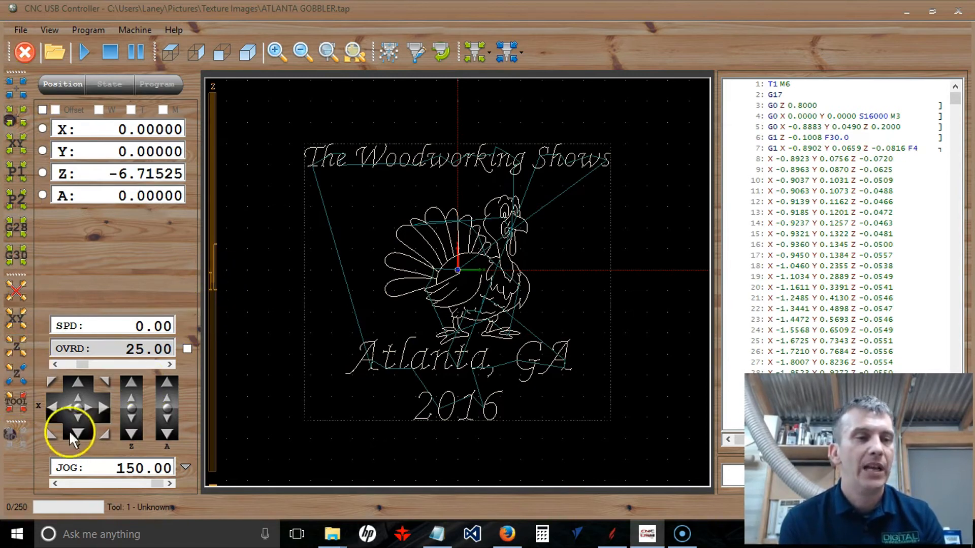
Jog the machine in positive X and Y to about X 0.216, Y 0.351, and highlight the X, Y and Z position readouts.
left_click(97, 406)
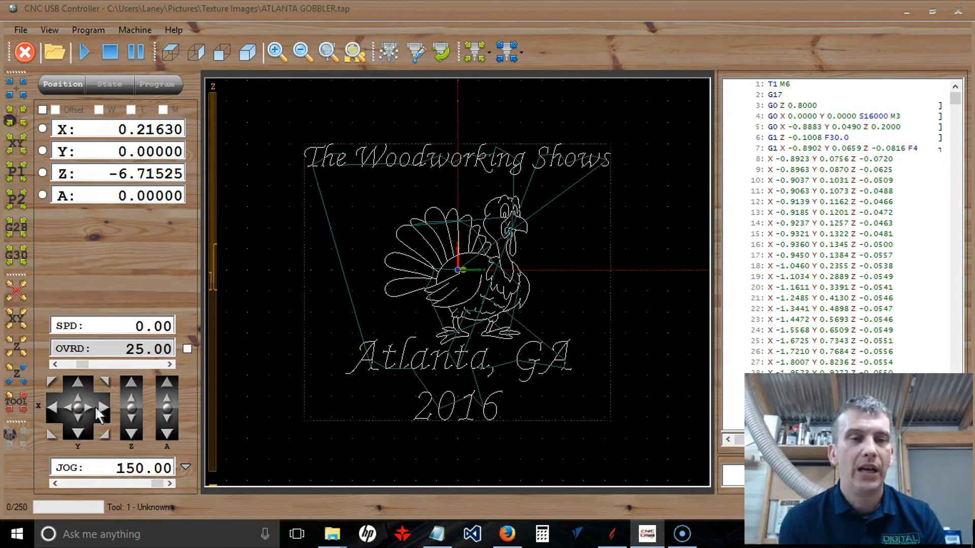
left_click(77, 385)
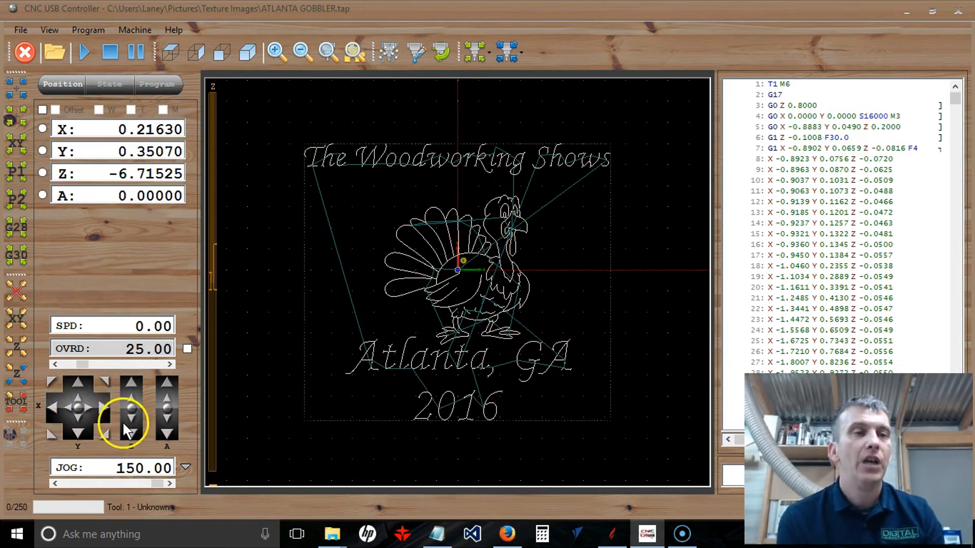
double_click(140, 130)
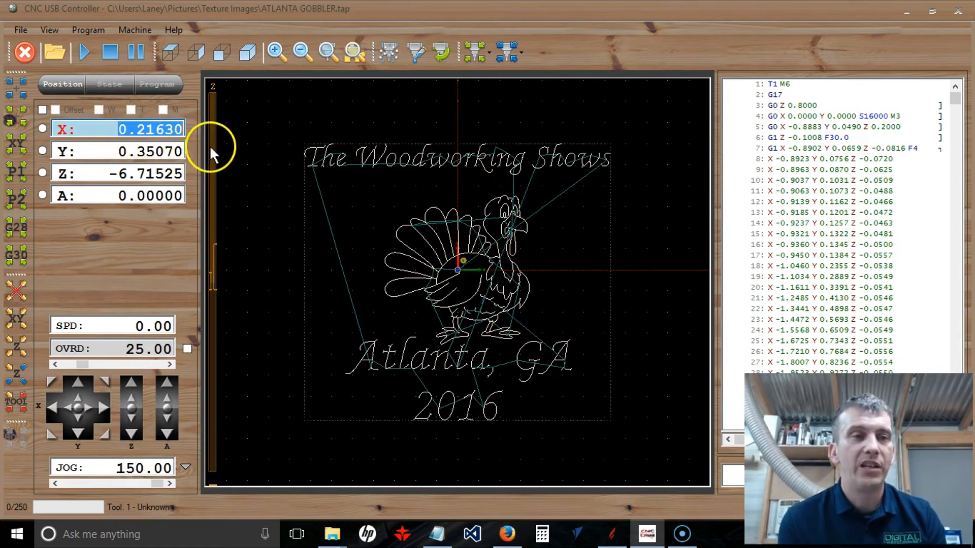
double_click(147, 151)
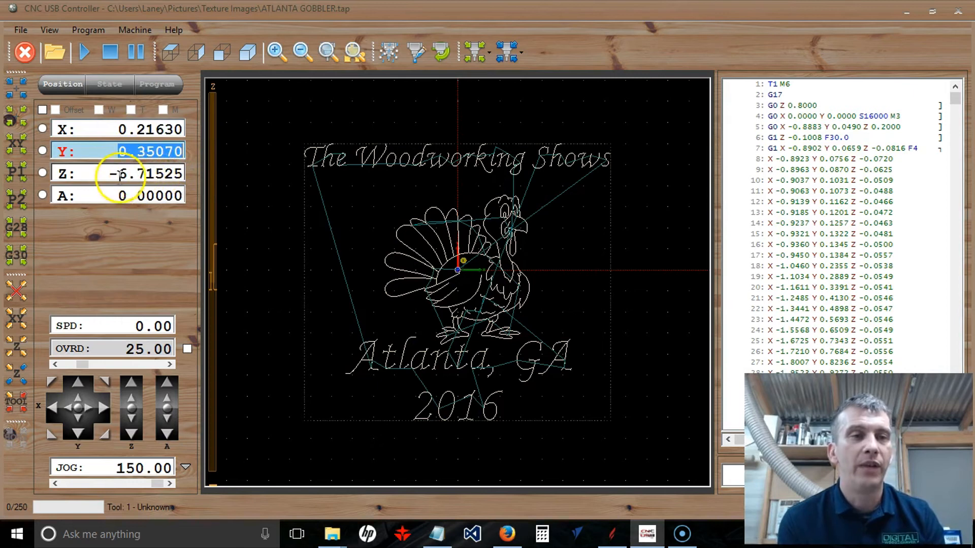
double_click(120, 174)
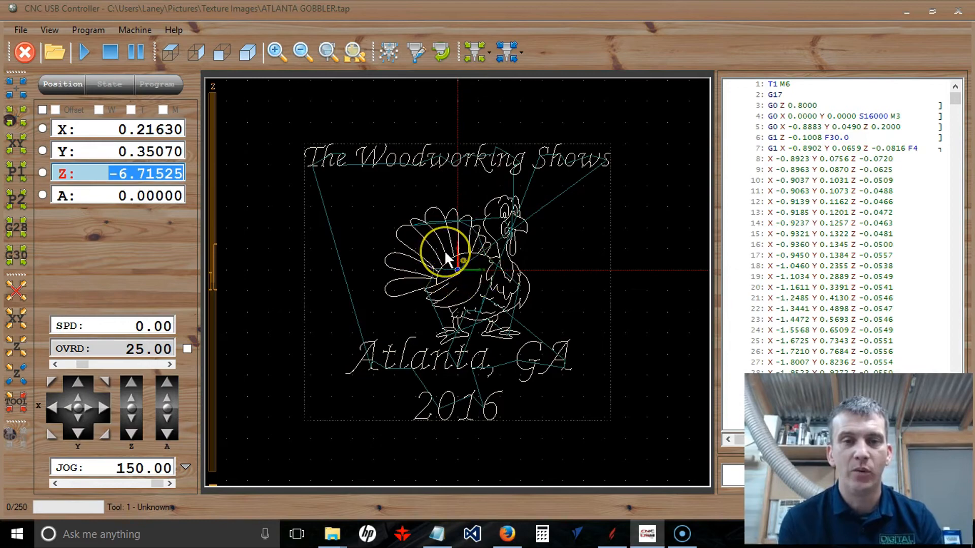
Jog the machine back near the origin, to about X -0.064, Y 0.035, and zero the X and Y axes there.
left_click(279, 52)
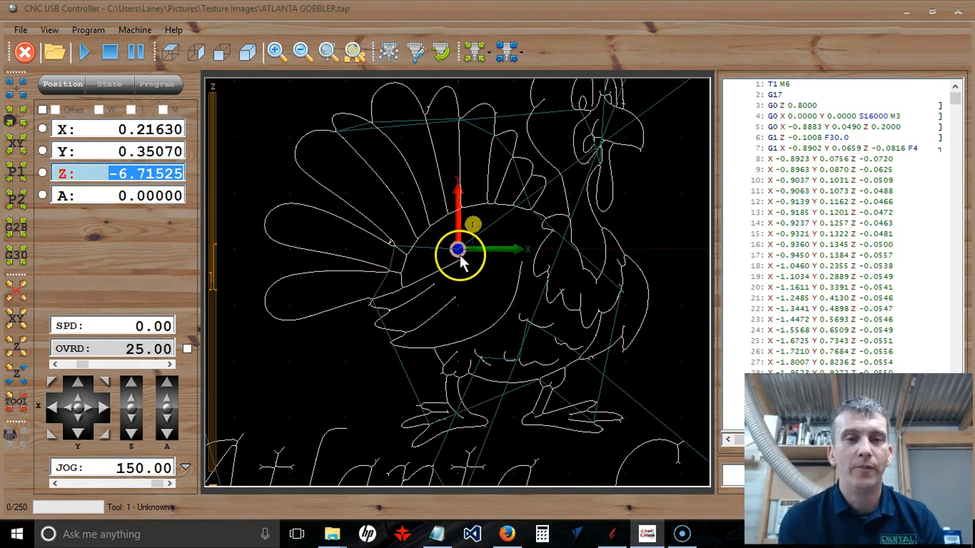
left_click(74, 424)
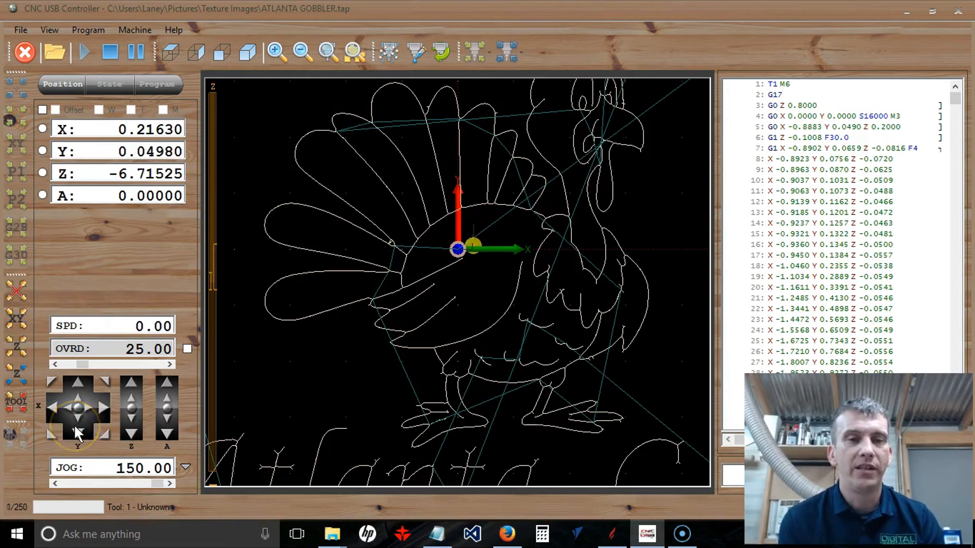
left_click(53, 404)
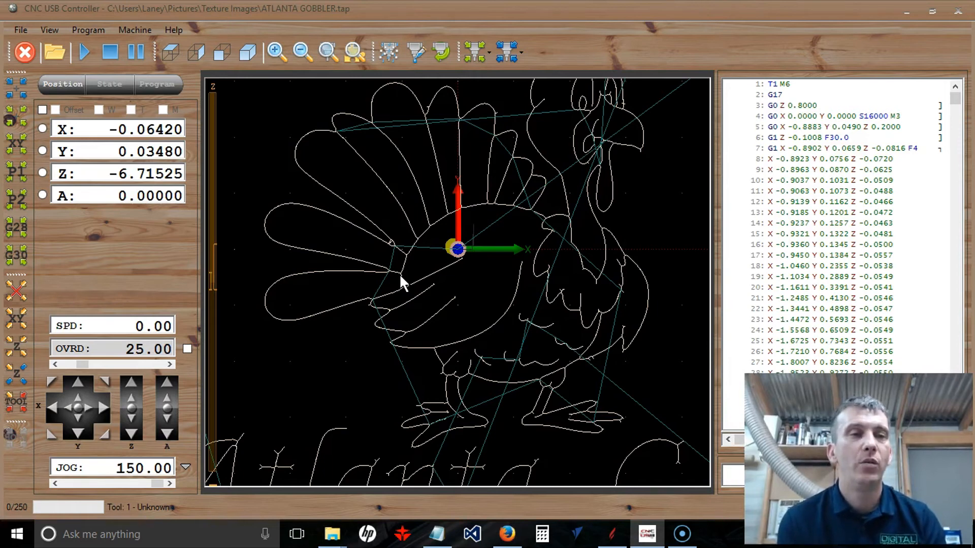
left_click(43, 129)
left_click(43, 151)
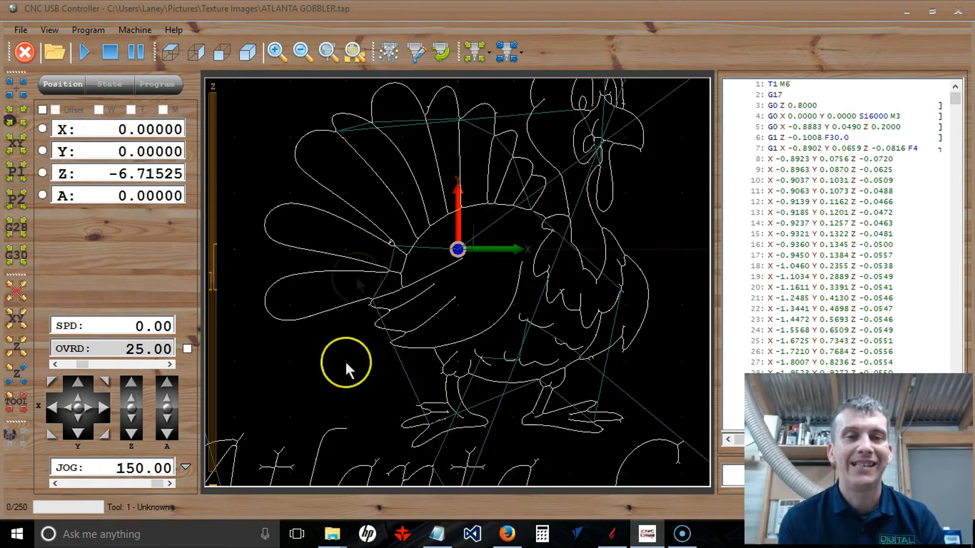
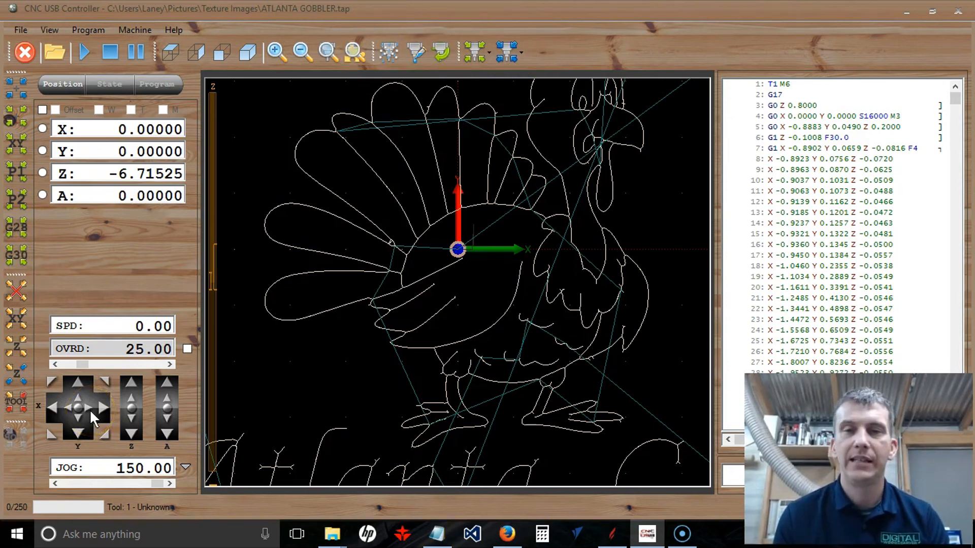
Close the G-code file and import the settings file DWC_4th_Axis_Wrap_617.setting.
left_click(20, 31)
left_click(32, 76)
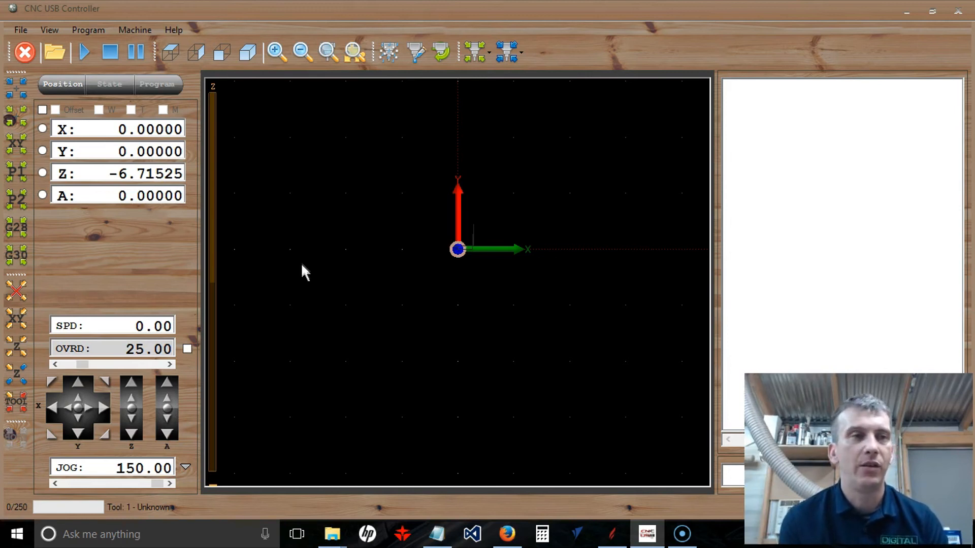
left_click(21, 31)
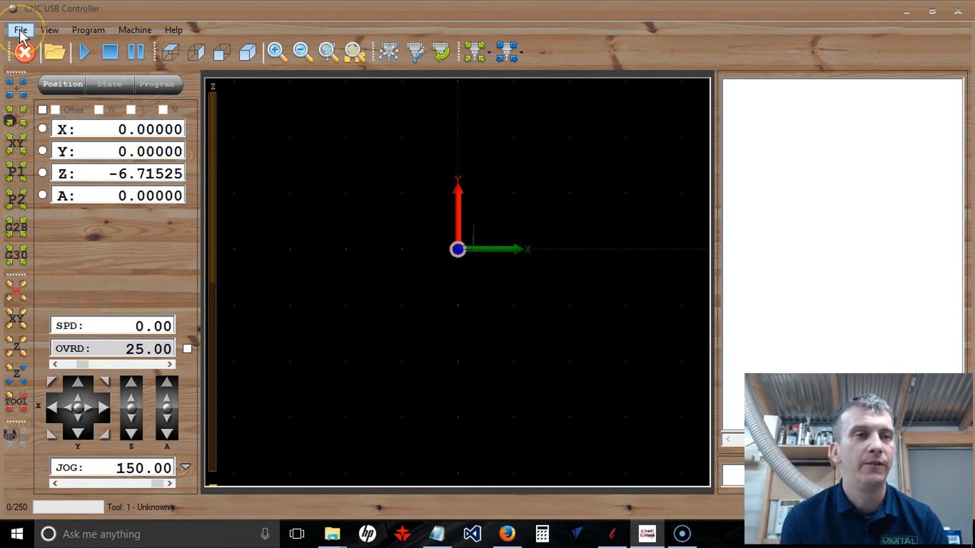
left_click(21, 30)
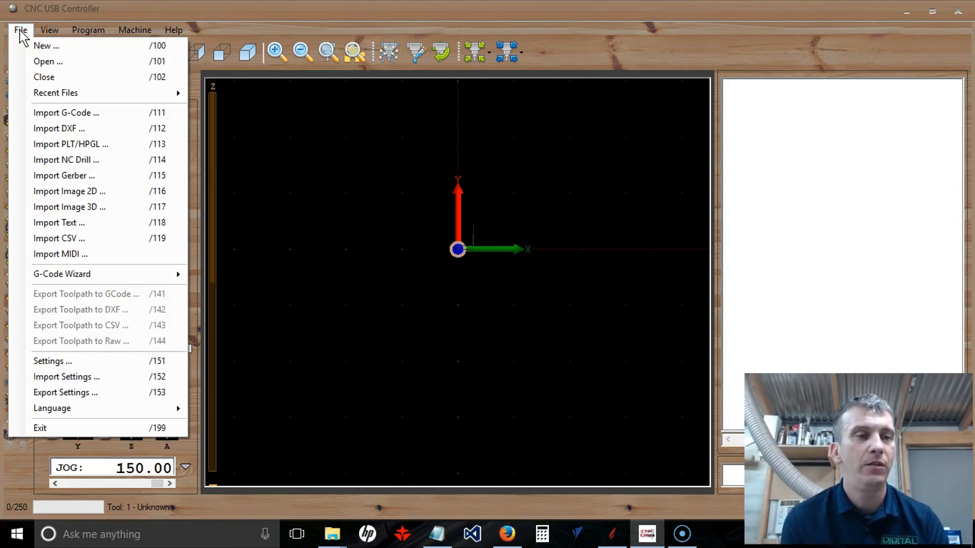
left_click(42, 376)
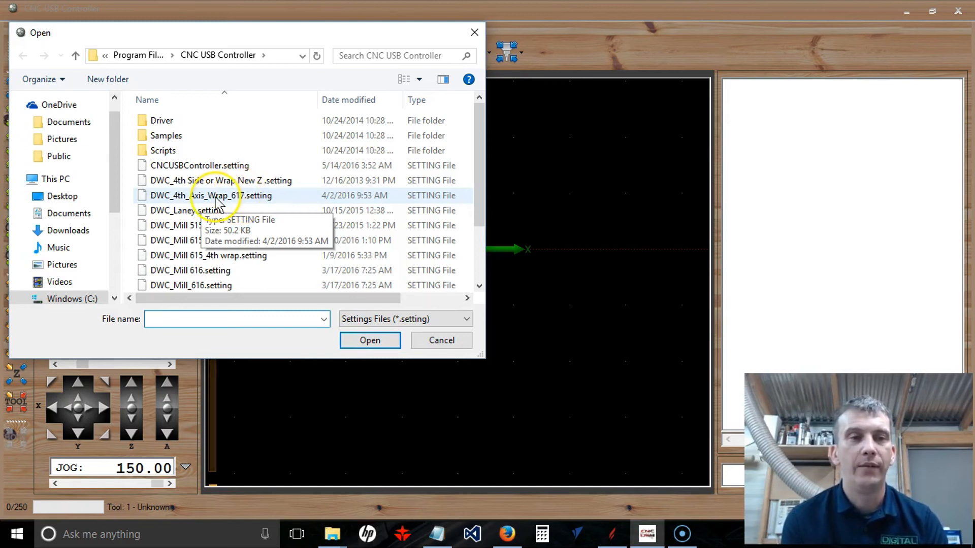
left_click(242, 197)
left_click(358, 341)
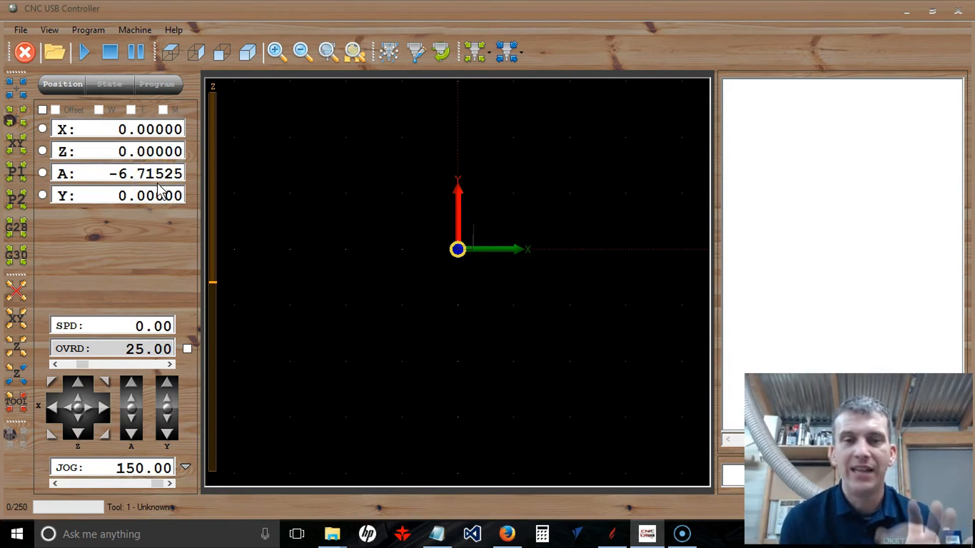
left_click(143, 184)
Exit and restart CNC USB Controller to apply the imported settings, minimizing the file window and maximizing the controller window.
left_click(20, 29)
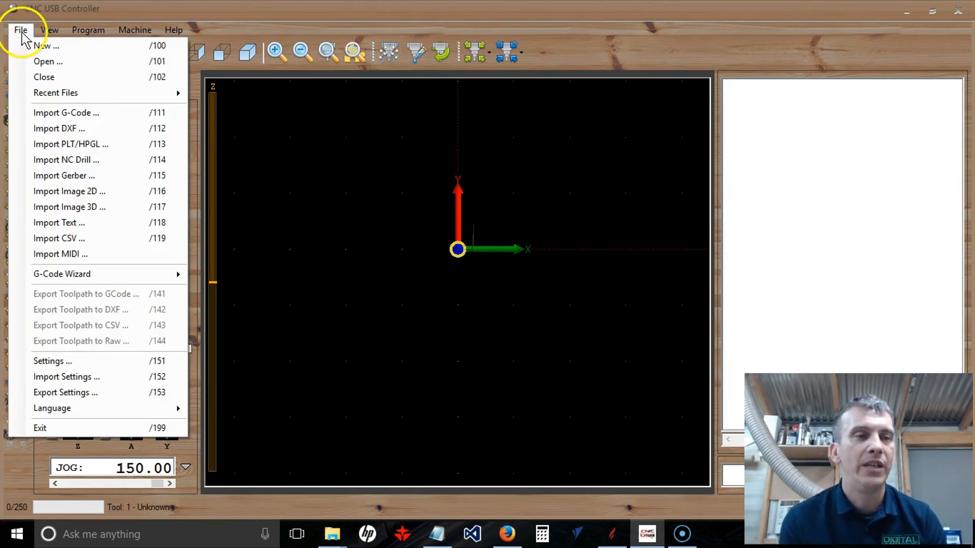
left_click(49, 428)
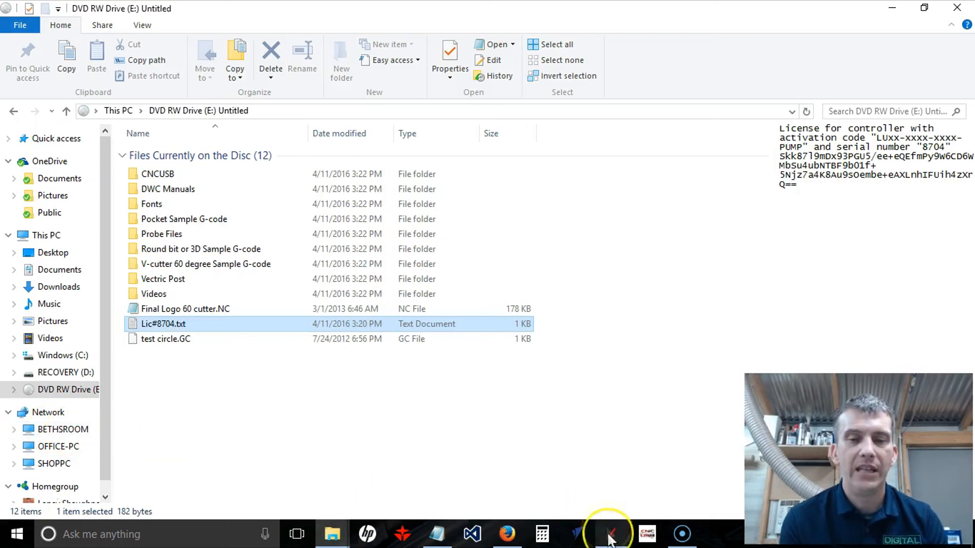
left_click(638, 538)
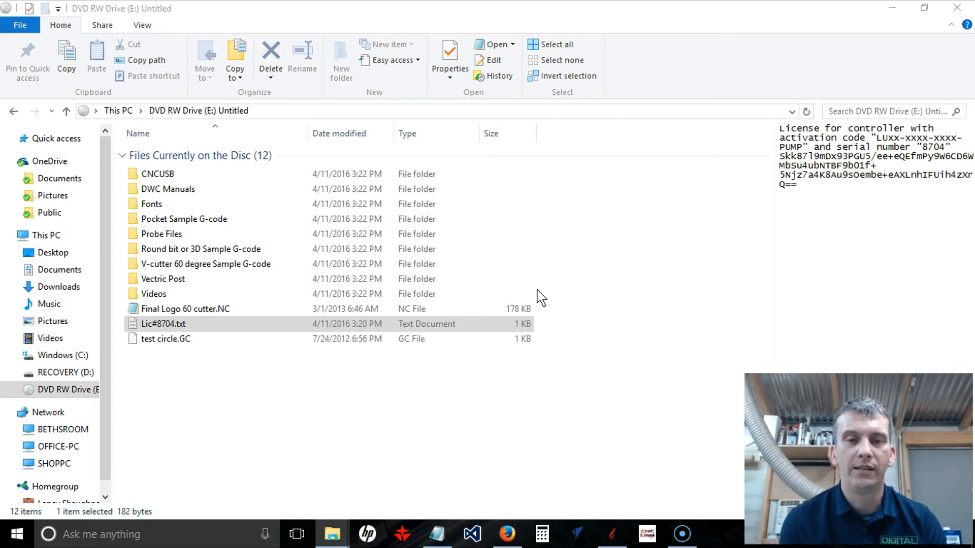
left_click(892, 7)
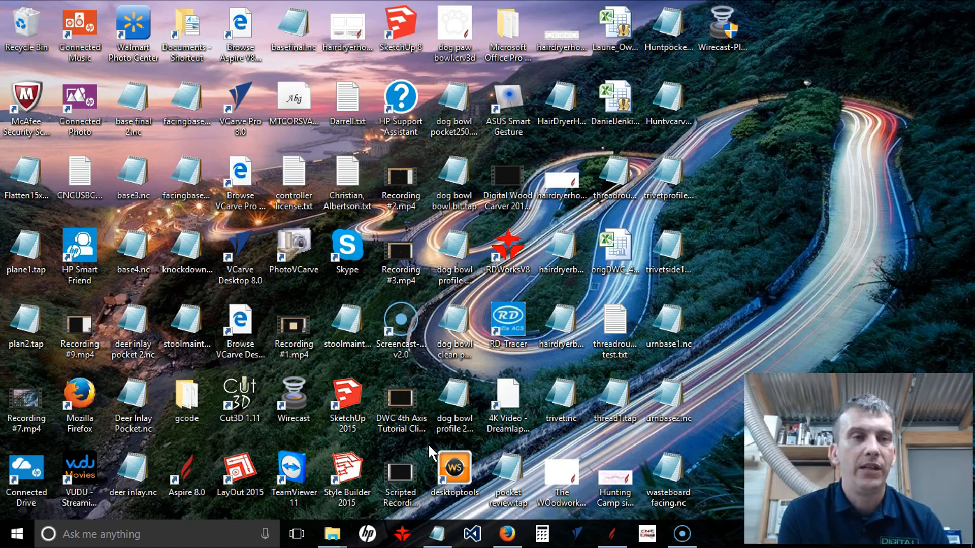
double_click(139, 137)
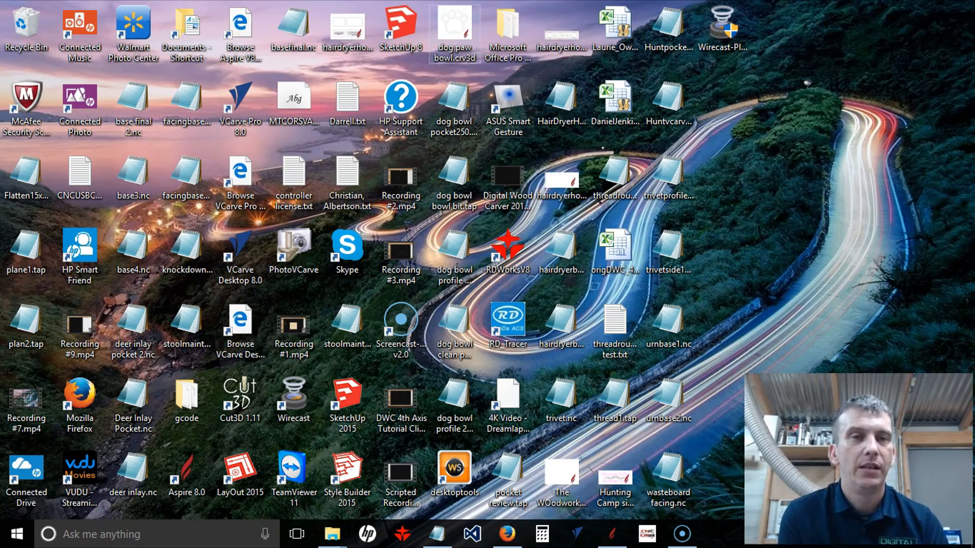
left_click(379, 146)
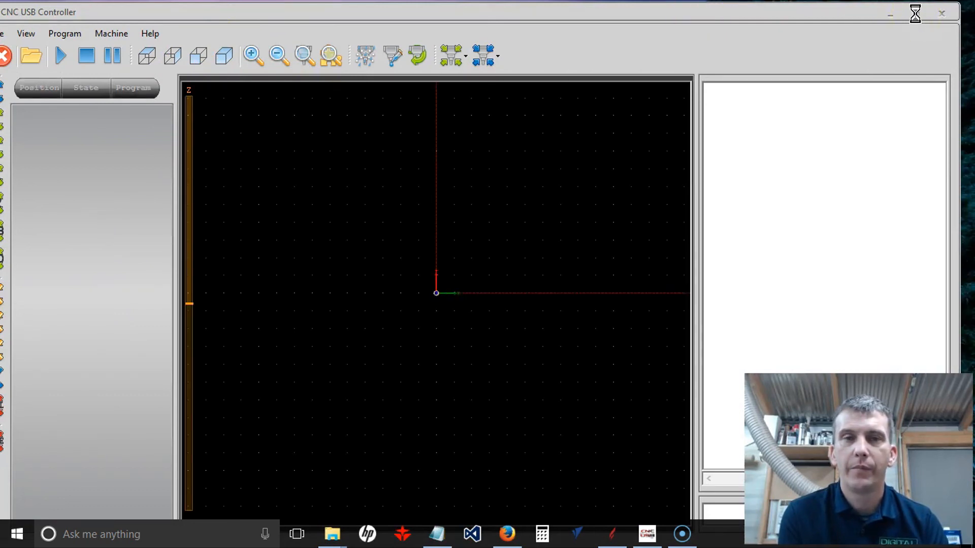
left_click(916, 15)
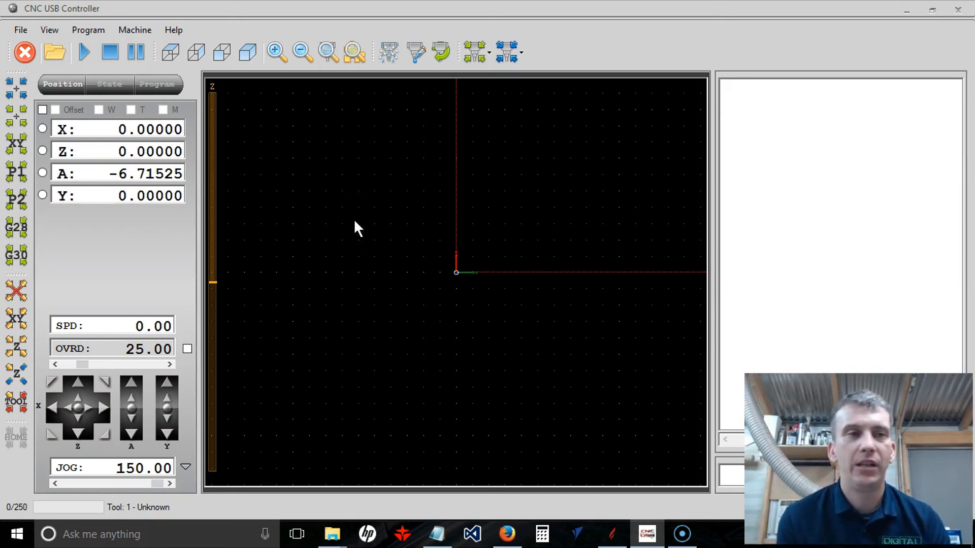
left_click(20, 31)
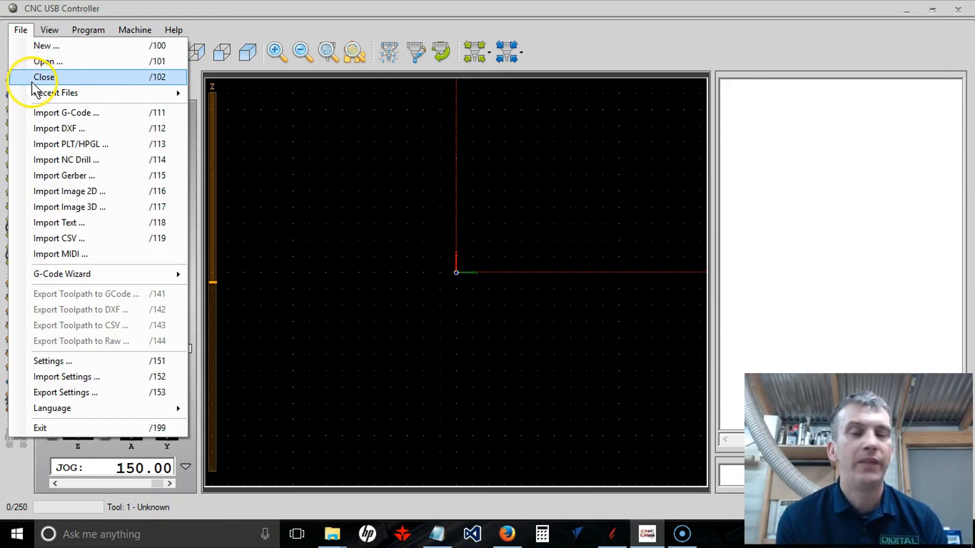
left_click(315, 156)
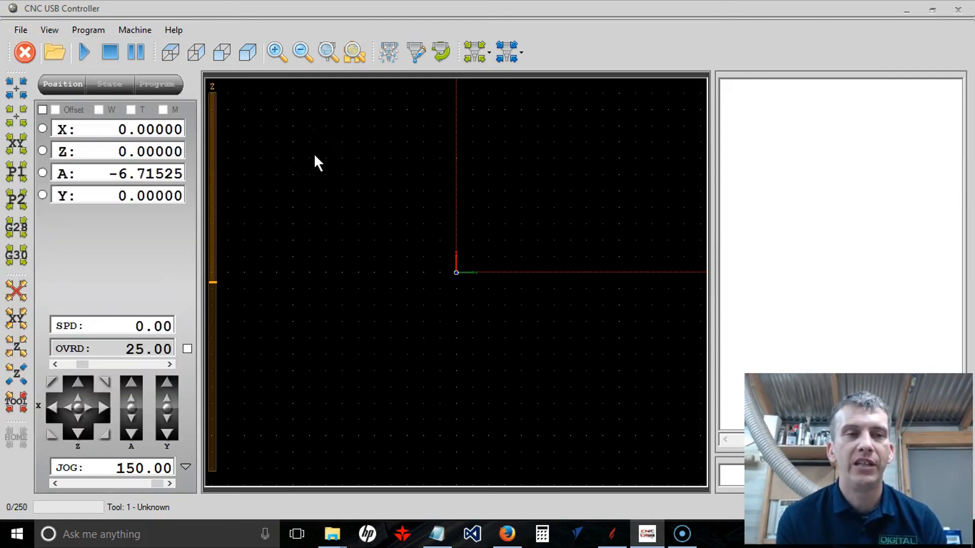